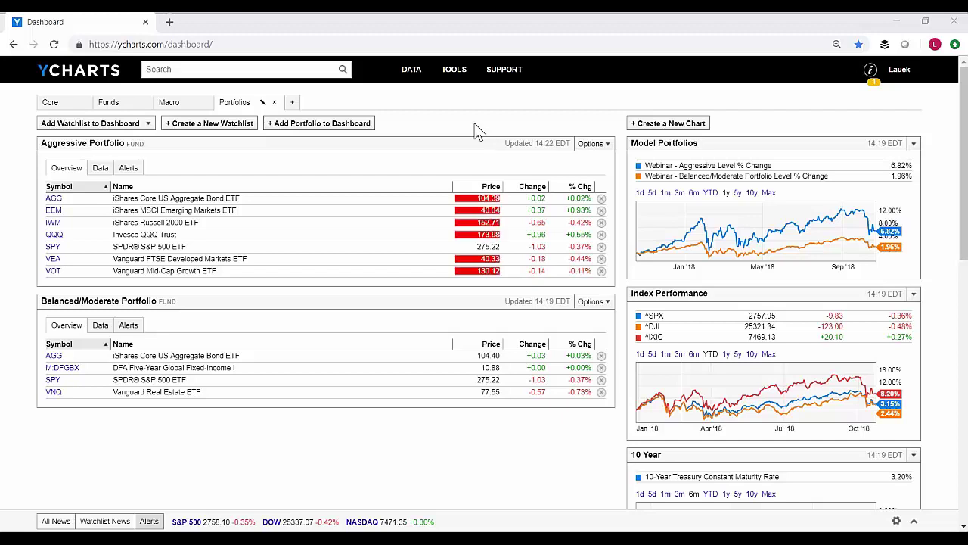
Step: Create a new model portfolio and name it Webinar
{"action": "mouse_move", "coordinate": [454, 70]}
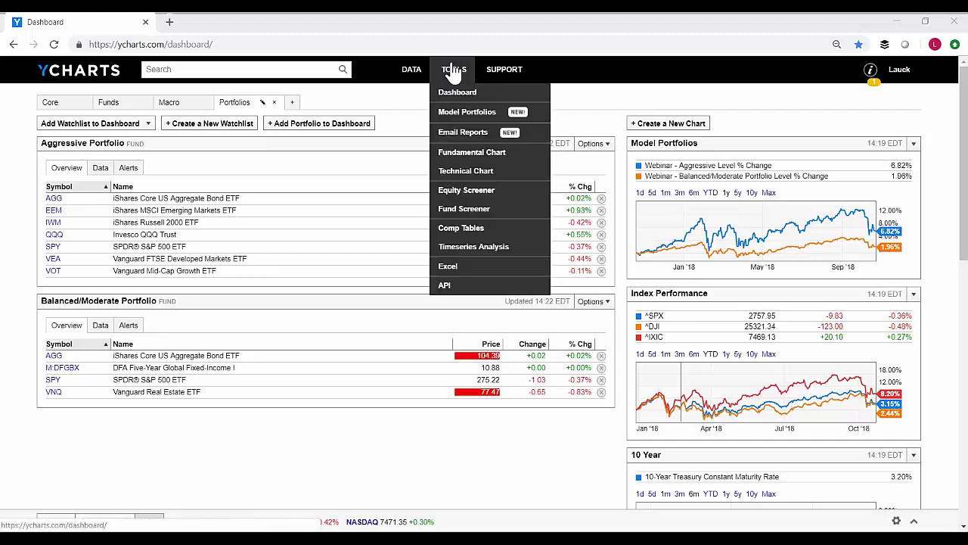
{"action": "left_click", "coordinate": [471, 115]}
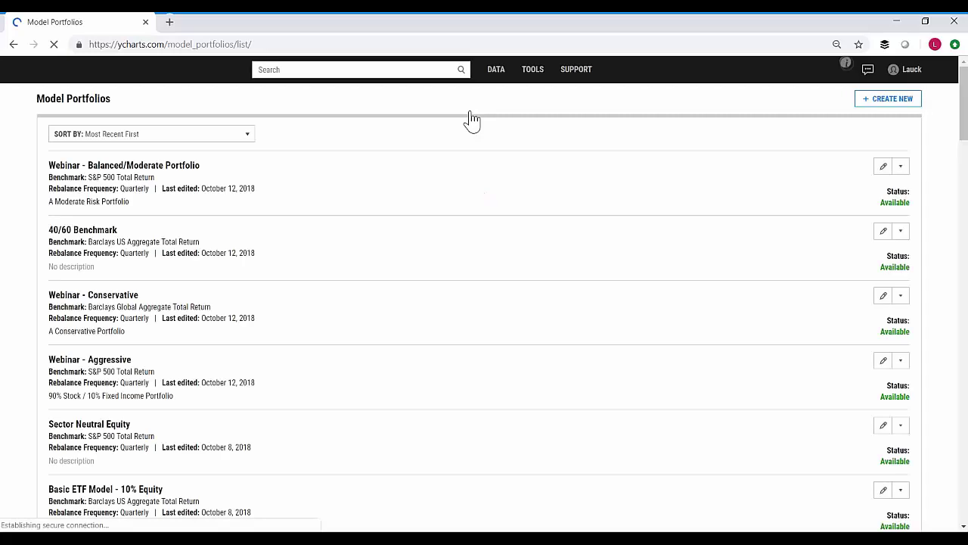
{"action": "left_click", "coordinate": [883, 109]}
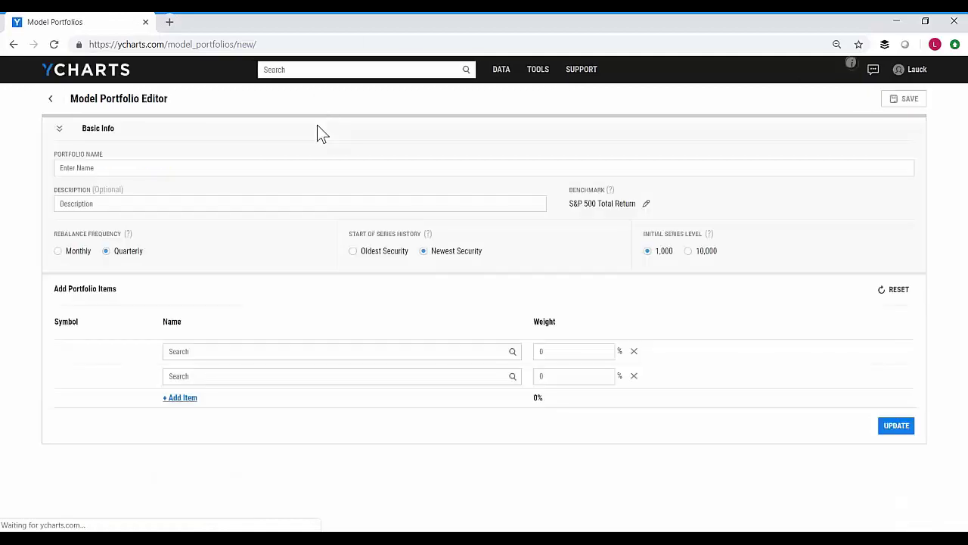
{"action": "left_click", "coordinate": [106, 167]}
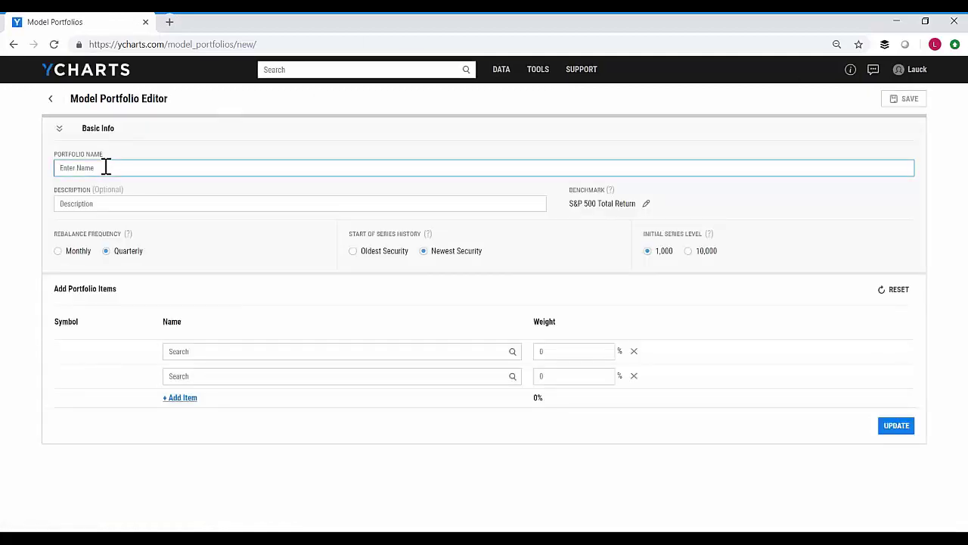
{"action": "type", "text": "Webinar"}
{"action": "left_click", "coordinate": [113, 203]}
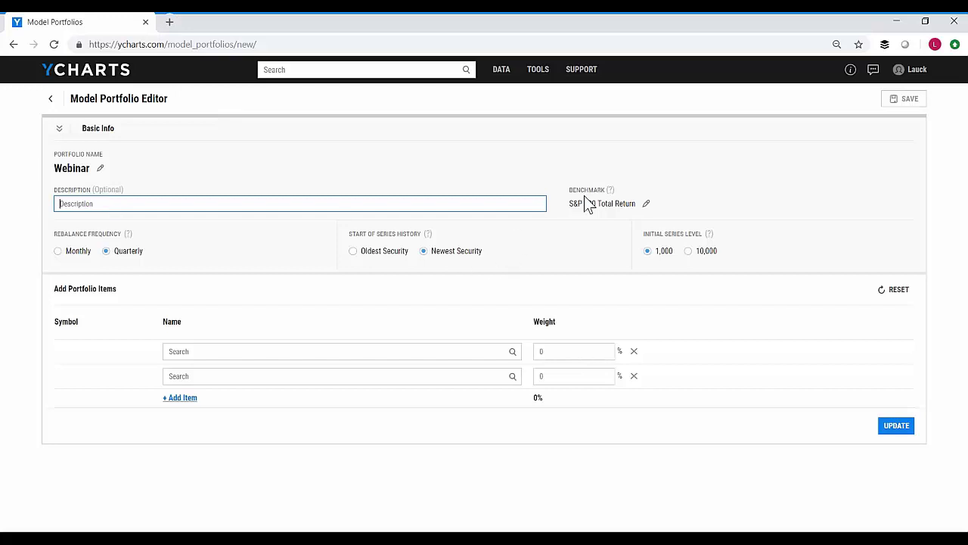
Step: Set the new portfolio's benchmark to S&P 1500
{"action": "left_click", "coordinate": [646, 204]}
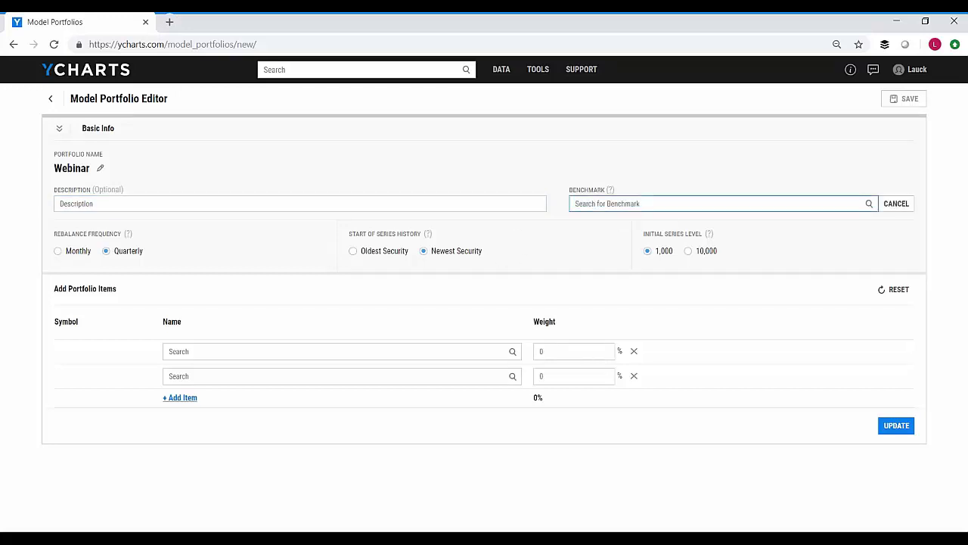
{"action": "type", "text": "sp 1500"}
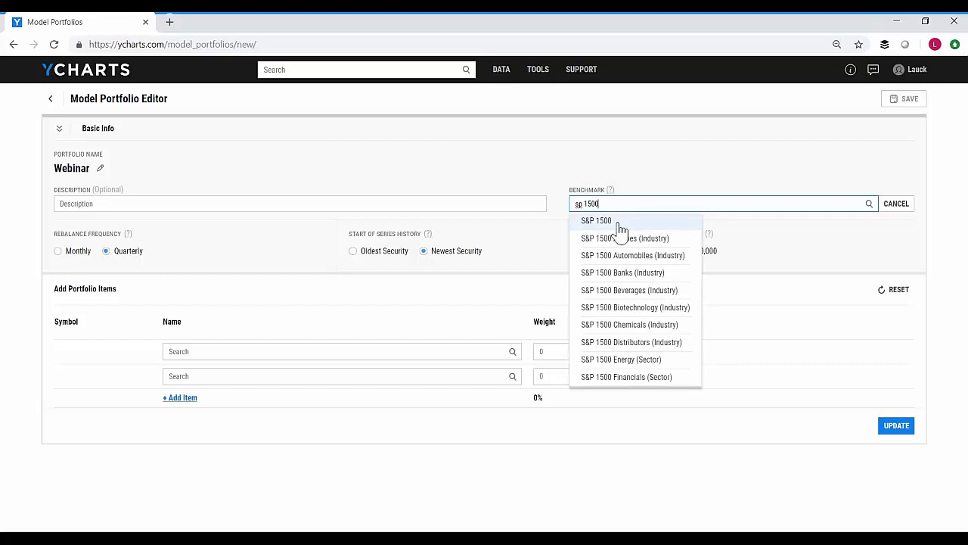
{"action": "left_click", "coordinate": [619, 222]}
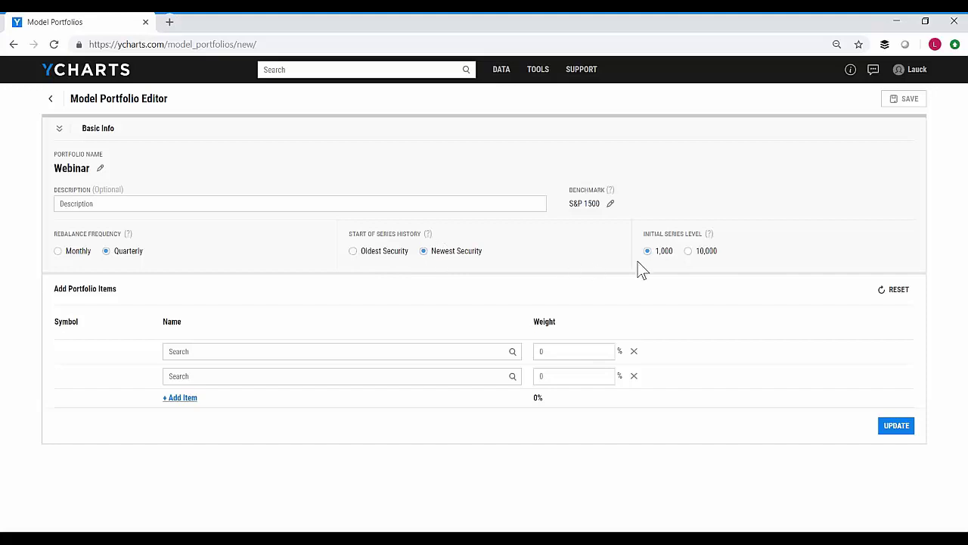
Step: Add AGG, the iShares Core US Aggregate Bond ETF, as the first portfolio item with a 23% weight
{"action": "left_click", "coordinate": [380, 354]}
{"action": "type", "text": "agg"}
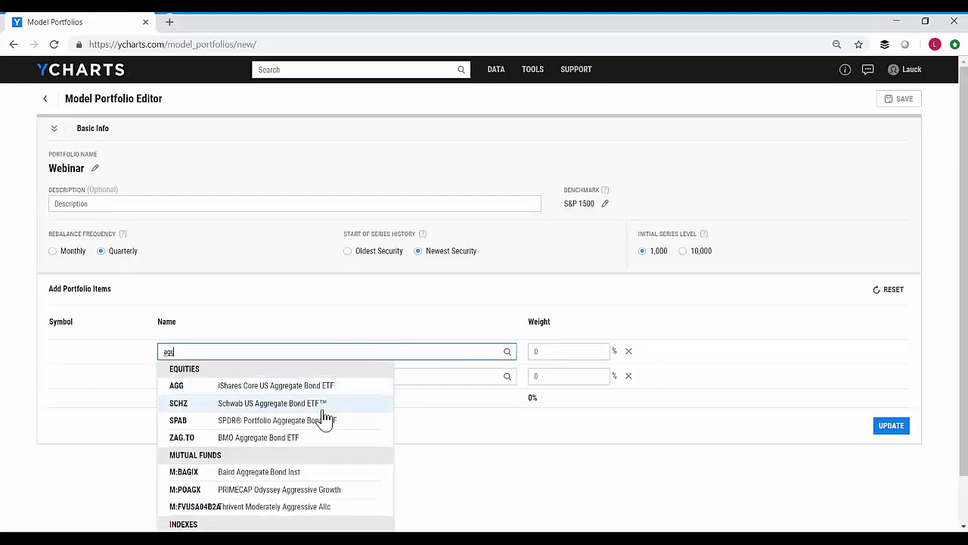
{"action": "left_click", "coordinate": [324, 387]}
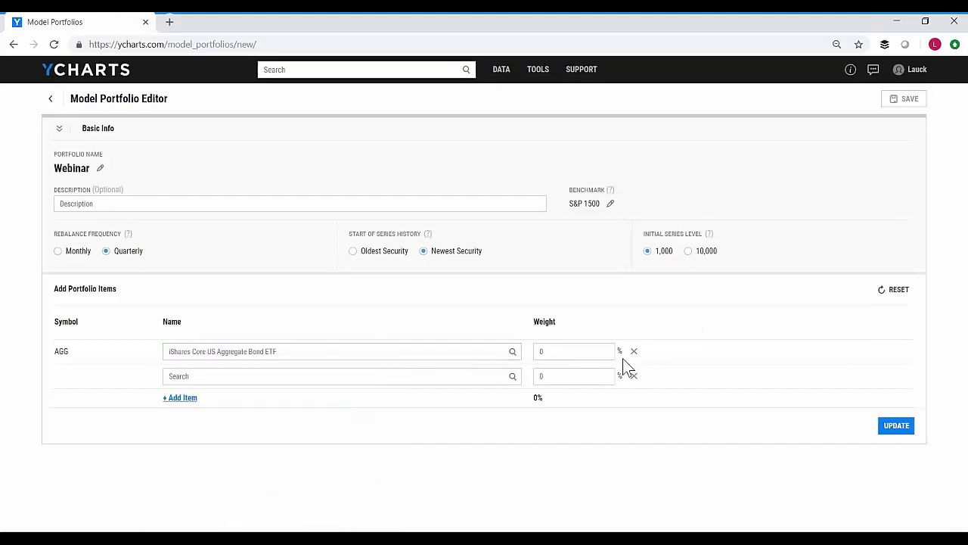
{"action": "left_click", "coordinate": [580, 350]}
{"action": "type", "text": "23"}
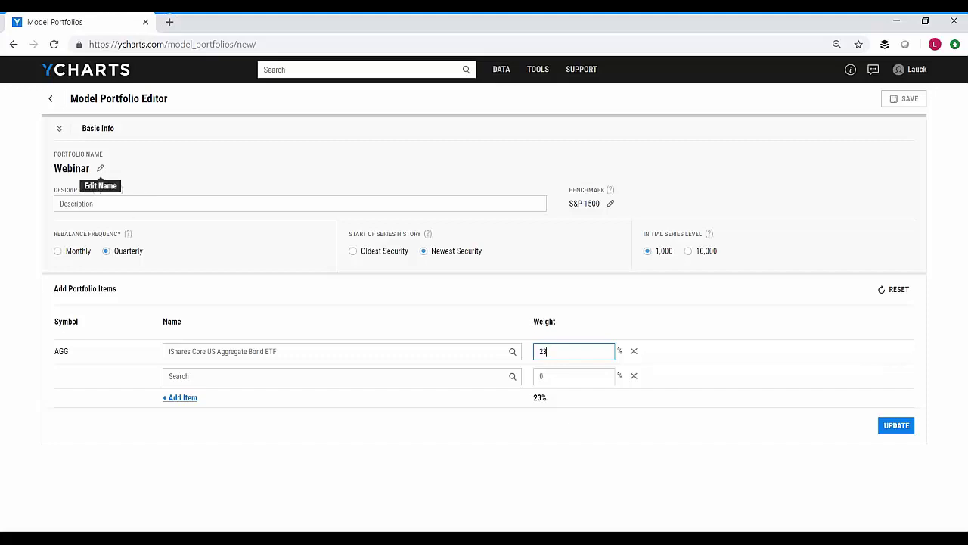
Step: Leave the portfolio editor without saving and open the holdings of Webinar - Balanced/Moderate Portfolio
{"action": "left_click", "coordinate": [50, 98]}
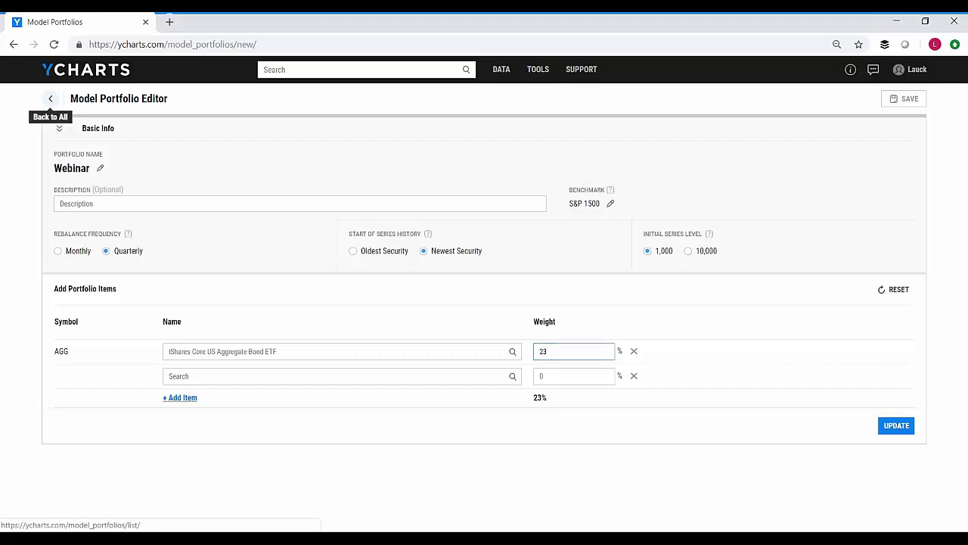
{"action": "left_click", "coordinate": [544, 115]}
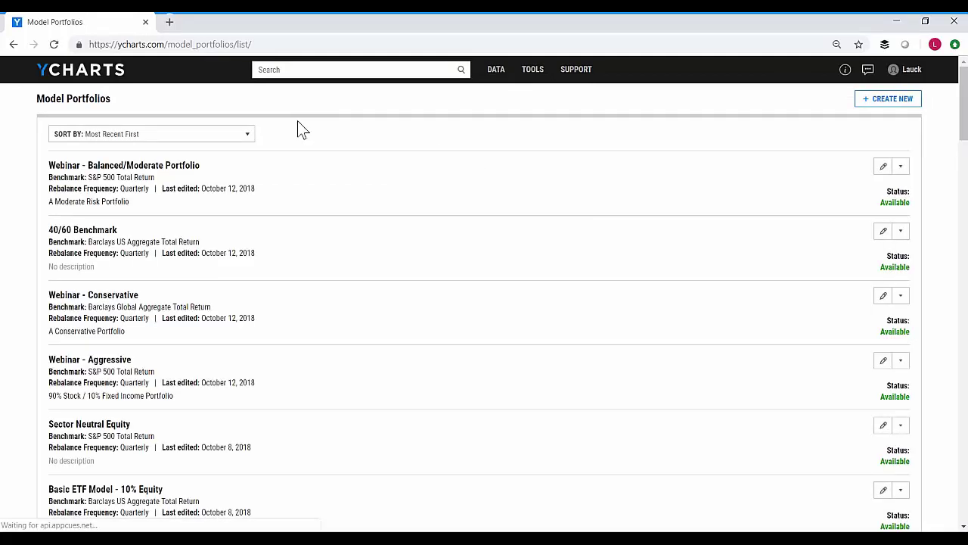
{"action": "left_click", "coordinate": [191, 172]}
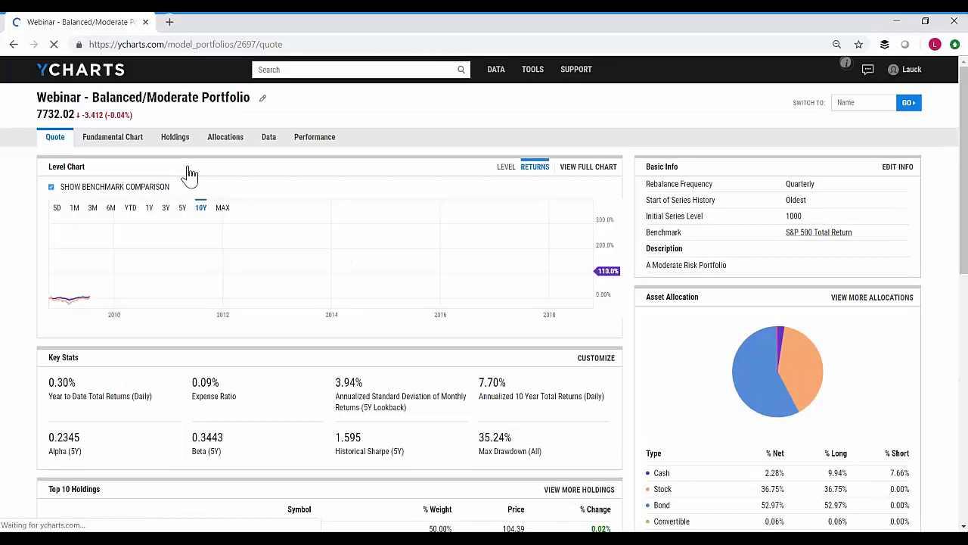
{"action": "left_click", "coordinate": [176, 141]}
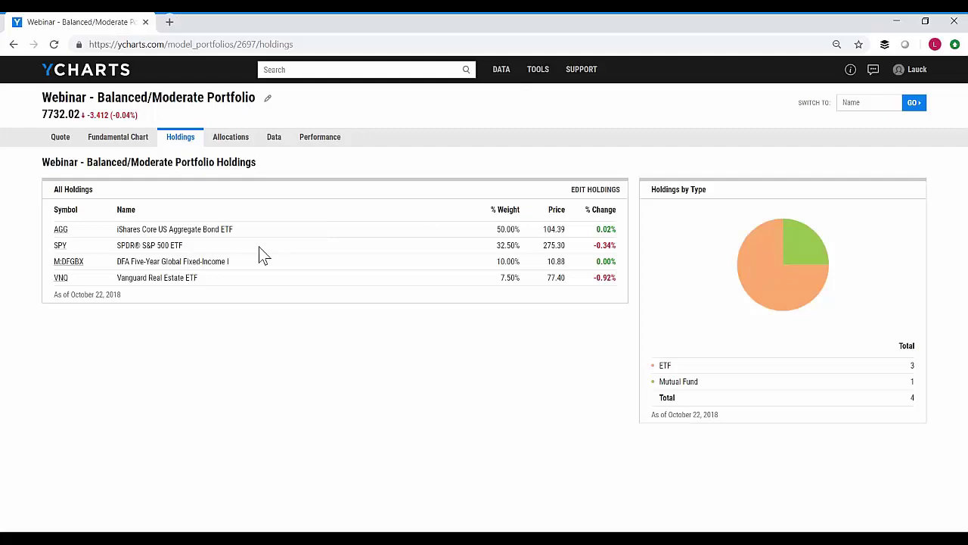
Step: Return to the portfolio's quote page and toggle the level chart's benchmark comparison off and on to compare returns
{"action": "left_click", "coordinate": [65, 143]}
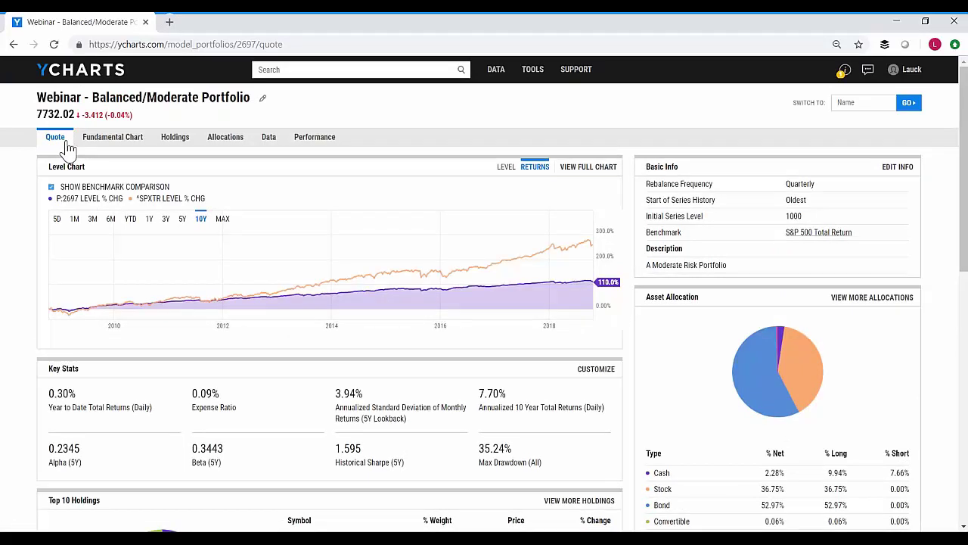
{"action": "left_click", "coordinate": [50, 187]}
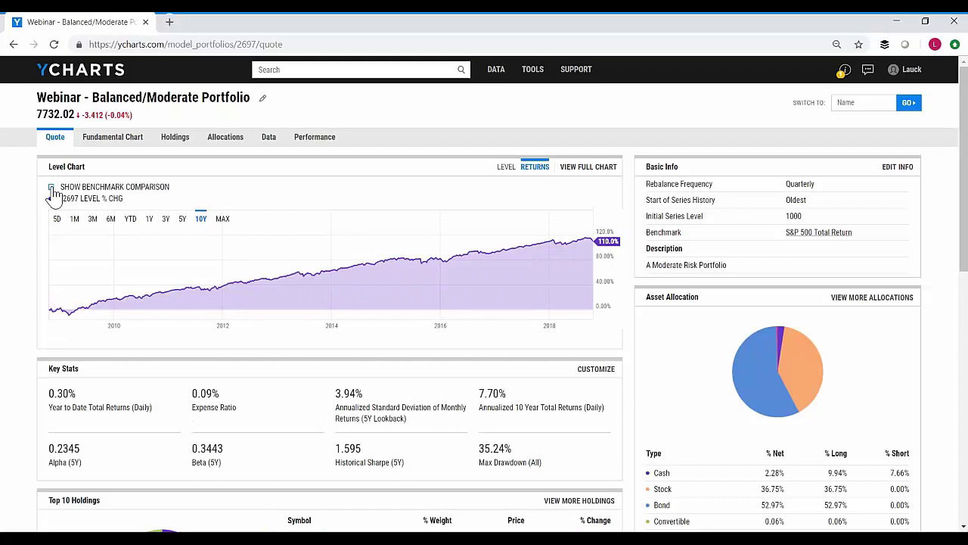
{"action": "left_click", "coordinate": [51, 189]}
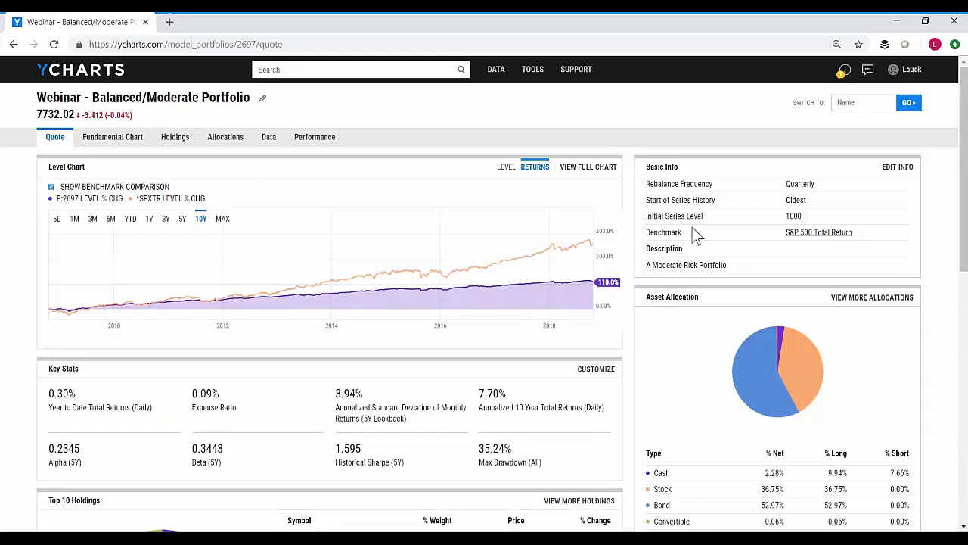
{"action": "left_click_drag", "start_coordinate": [676, 236], "coordinate": [650, 239]}
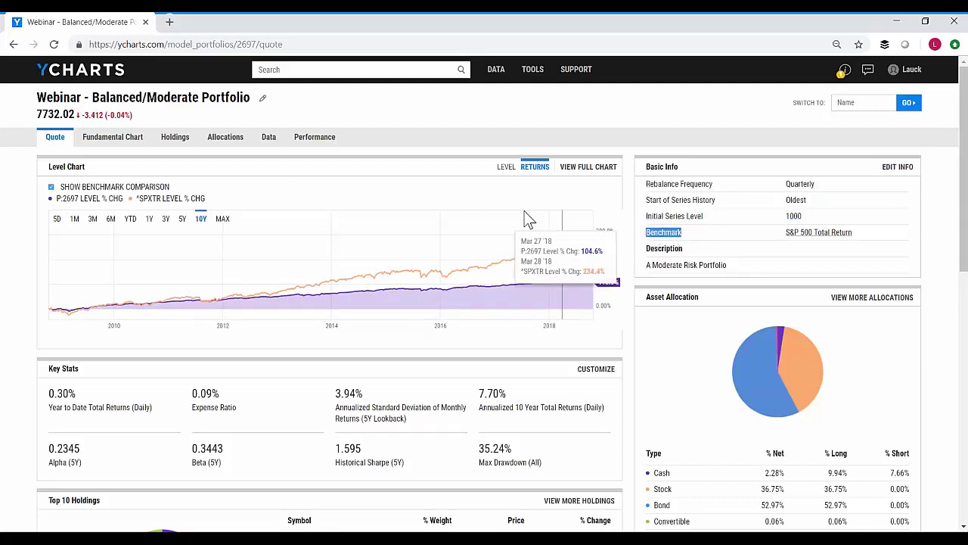
Step: Customize the Key Stats by replacing Annualized 10 Year Total Returns (Daily) with Annualized 3 Year Total Returns (Daily)
{"action": "scroll", "coordinate": [515, 217], "scroll_direction": "down", "scroll_amount": 1}
{"action": "scroll", "coordinate": [515, 218], "scroll_direction": "down", "scroll_amount": 3}
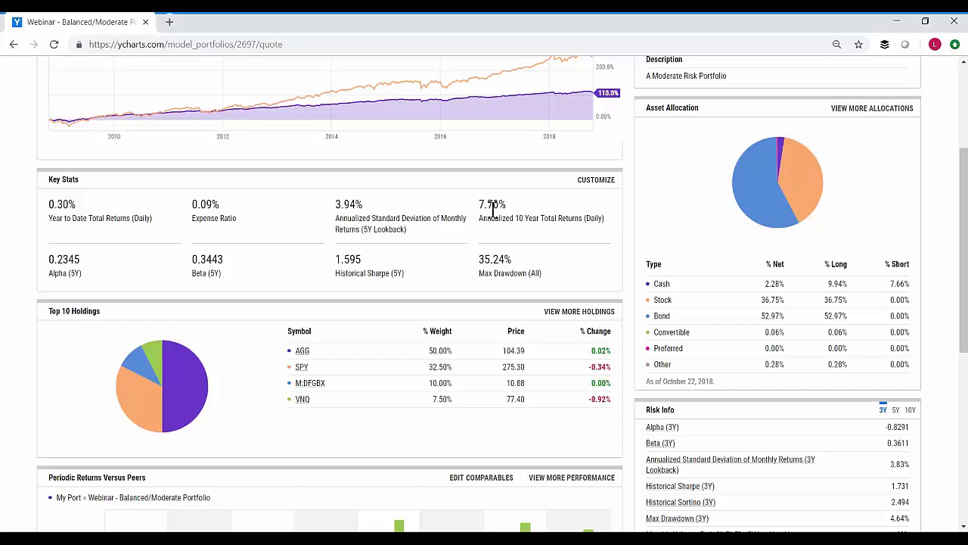
{"action": "left_click", "coordinate": [596, 182]}
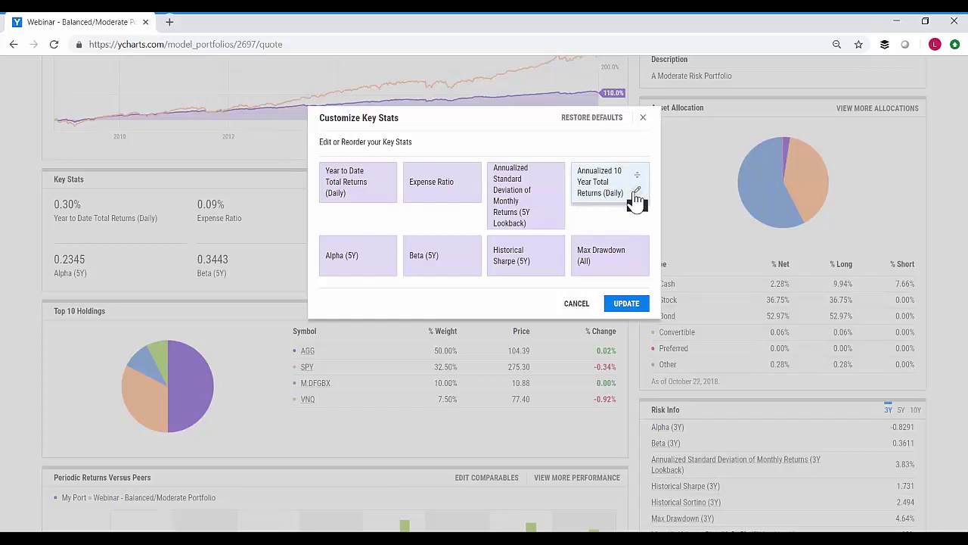
{"action": "left_click", "coordinate": [636, 191]}
{"action": "type", "text": "3 year ann"}
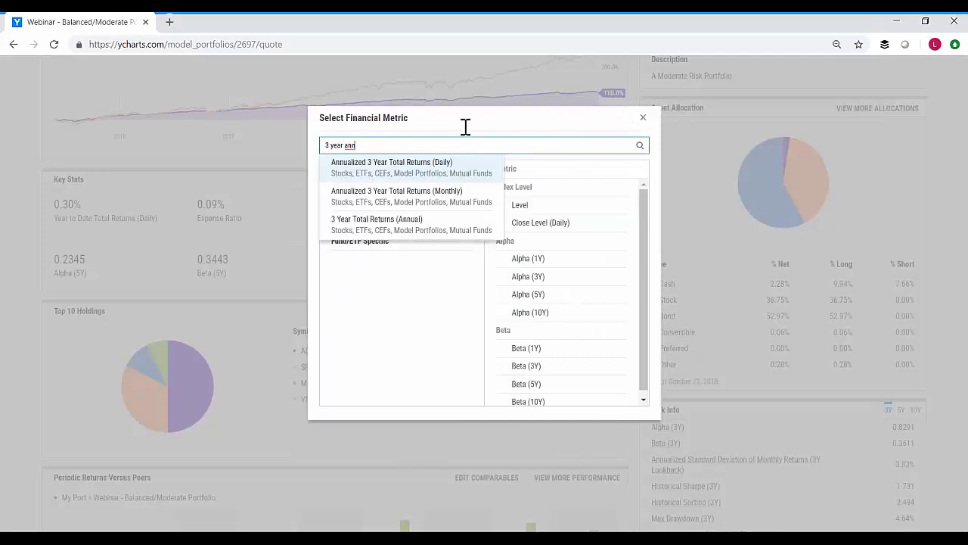
{"action": "left_click", "coordinate": [443, 174]}
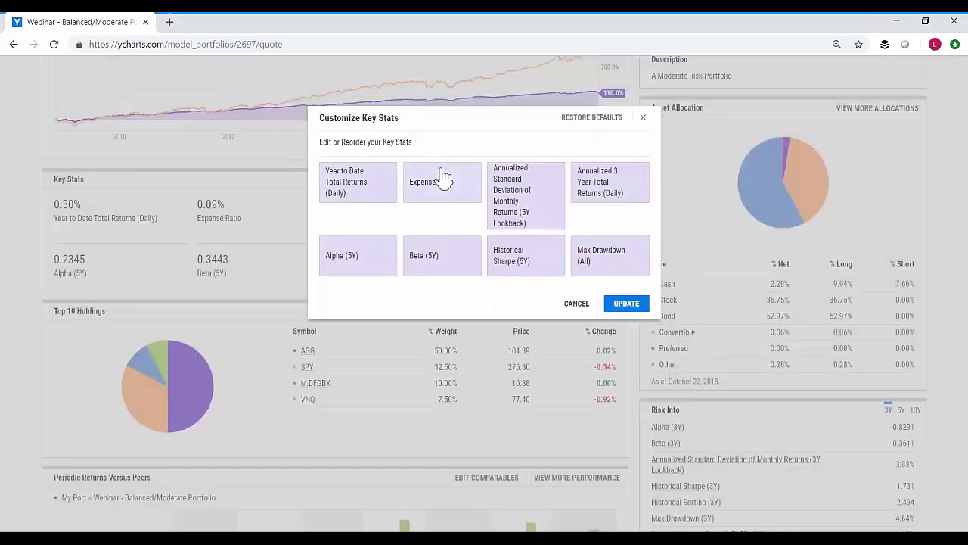
{"action": "left_click", "coordinate": [619, 303]}
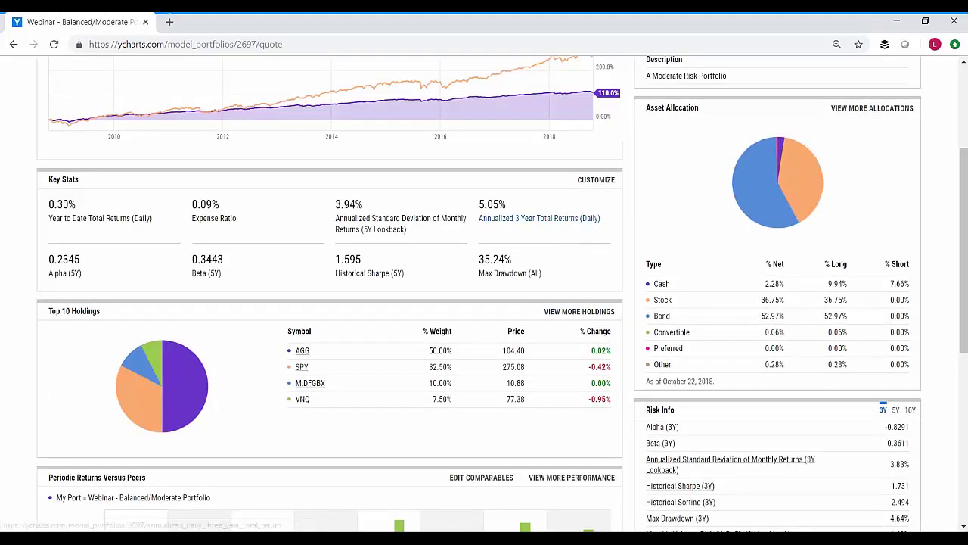
Step: Remove the 40/60 Benchmark (P:1479) from the Periodic Returns Versus Peers comparables, add it again and update the list
{"action": "scroll", "coordinate": [540, 218], "scroll_direction": "down", "scroll_amount": 2}
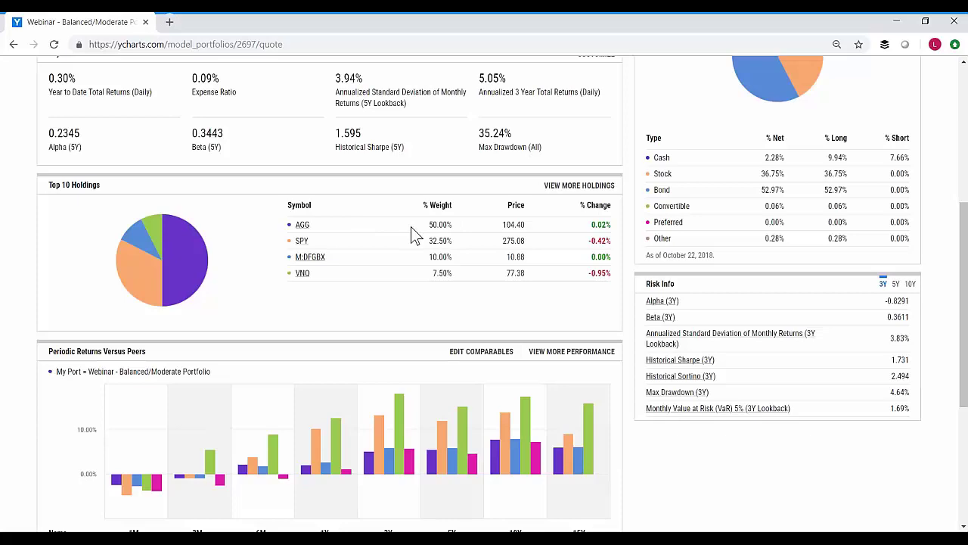
{"action": "scroll", "coordinate": [411, 226], "scroll_direction": "down", "scroll_amount": 2}
{"action": "scroll", "coordinate": [413, 236], "scroll_direction": "down", "scroll_amount": 1}
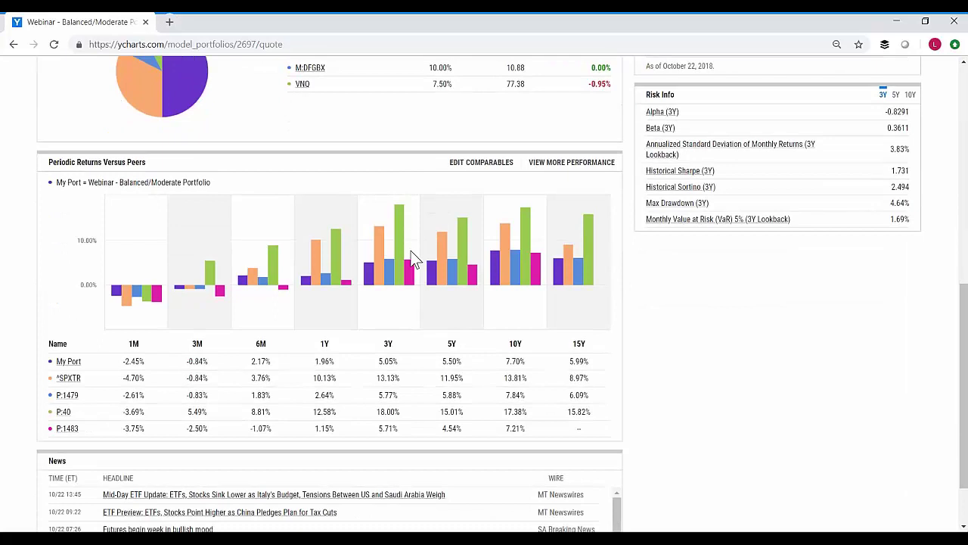
{"action": "mouse_move", "coordinate": [367, 253]}
{"action": "left_click", "coordinate": [491, 163]}
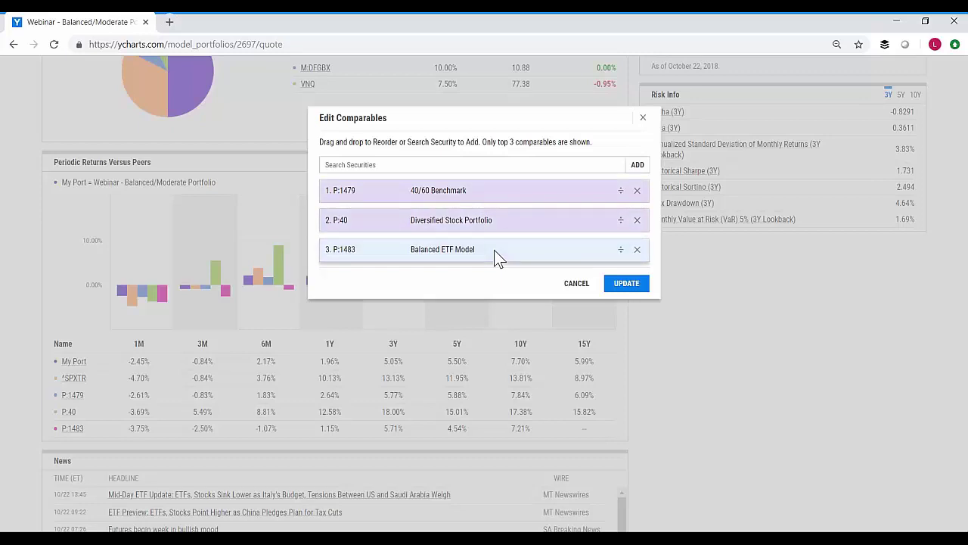
{"action": "left_click", "coordinate": [636, 191]}
{"action": "left_click", "coordinate": [515, 165]}
{"action": "type", "text": "40"}
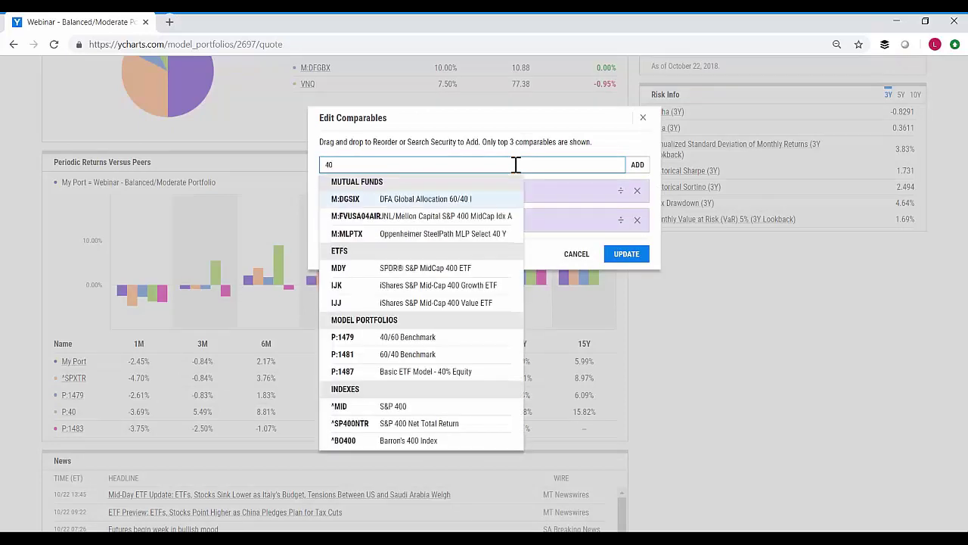
{"action": "left_click", "coordinate": [414, 342]}
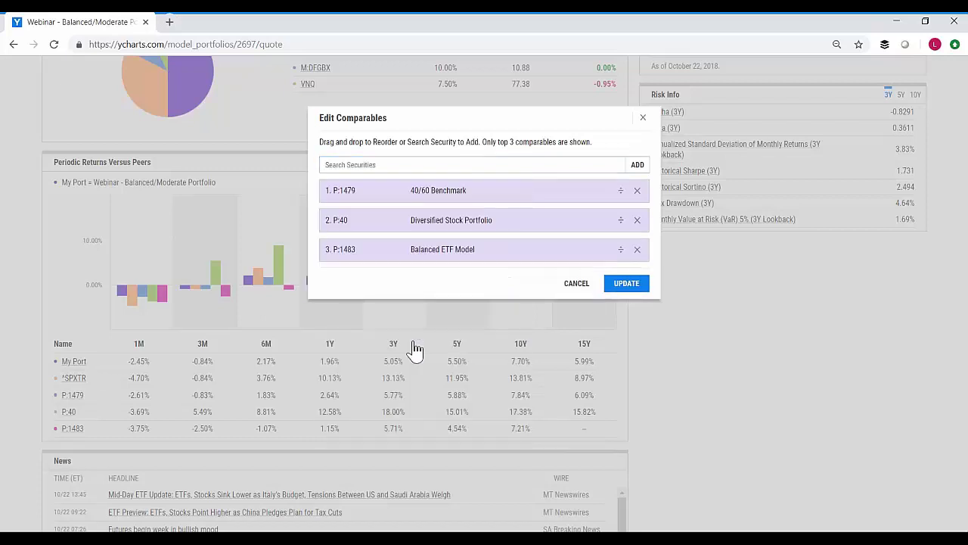
{"action": "left_click", "coordinate": [626, 284]}
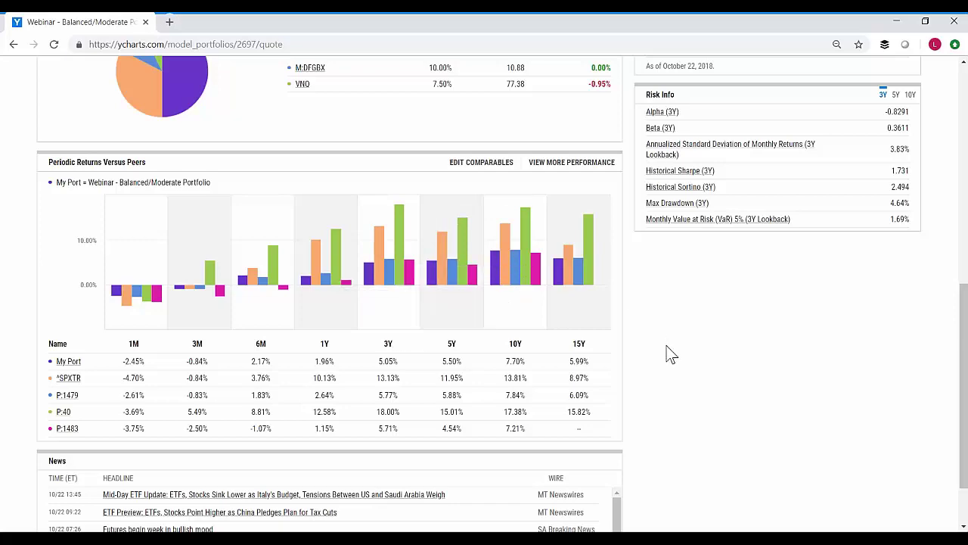
Step: Look over the News, Asset Allocation and Risk Info sections of the portfolio's quote page
{"action": "scroll", "coordinate": [669, 352], "scroll_direction": "down", "scroll_amount": 1}
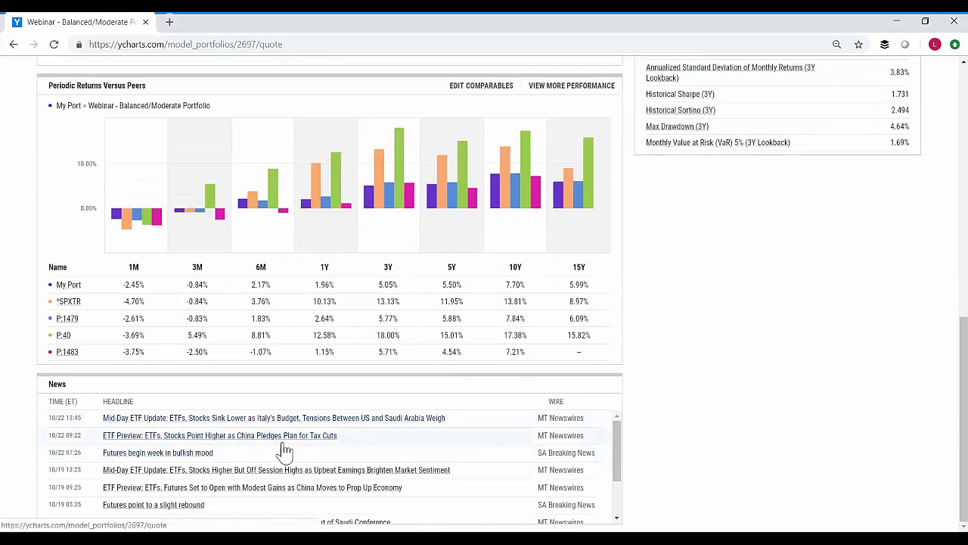
{"action": "scroll", "coordinate": [673, 341], "scroll_direction": "up", "scroll_amount": 3}
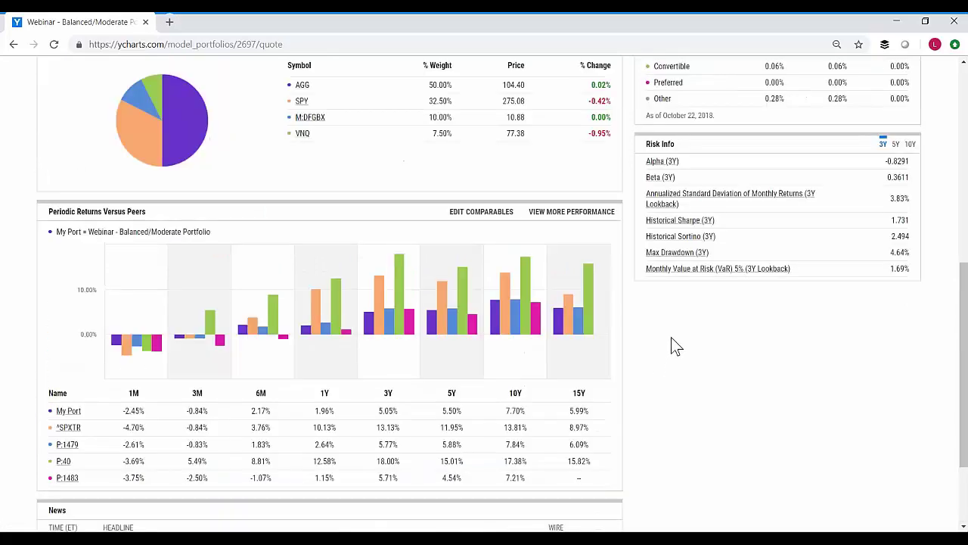
{"action": "scroll", "coordinate": [673, 344], "scroll_direction": "up", "scroll_amount": 2}
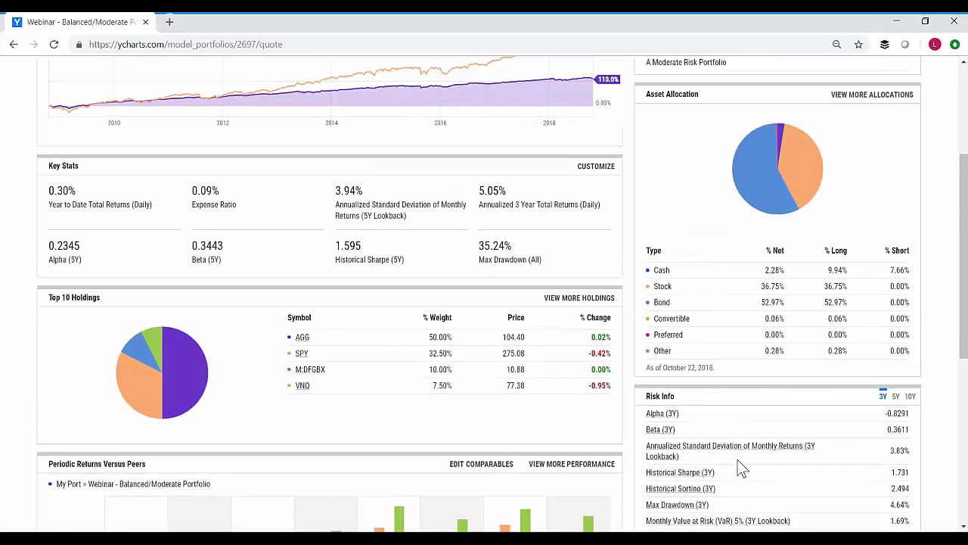
{"action": "scroll", "coordinate": [741, 469], "scroll_direction": "down", "scroll_amount": 1}
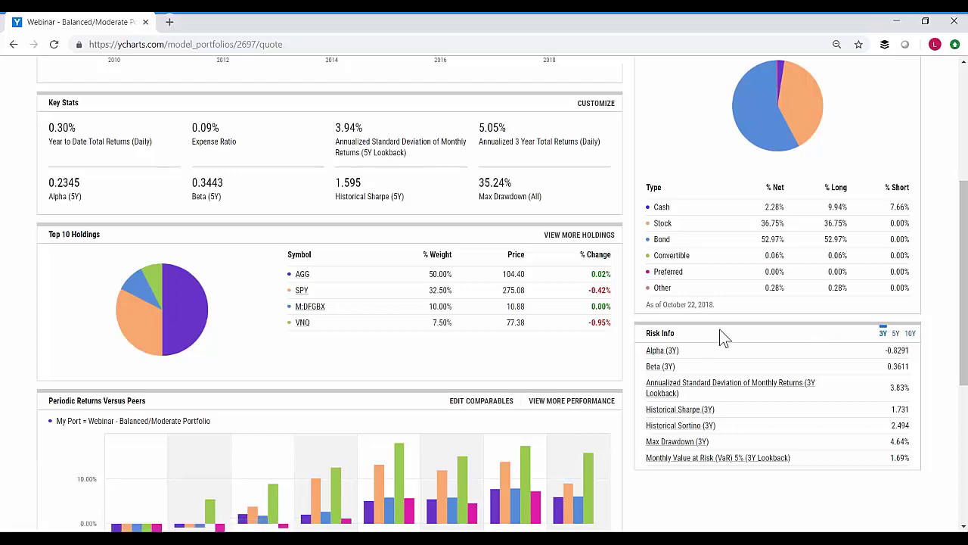
{"action": "scroll", "coordinate": [719, 335], "scroll_direction": "up", "scroll_amount": 4}
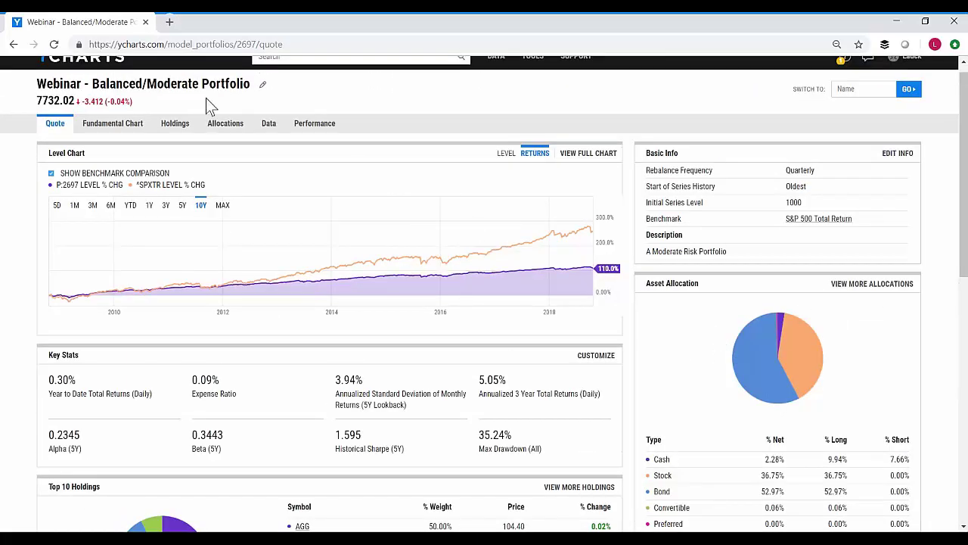
Step: Look over the portfolio's Allocations page, covering asset, region, stock sector, market capitalization, stock style and bond exposures
{"action": "left_click", "coordinate": [227, 134]}
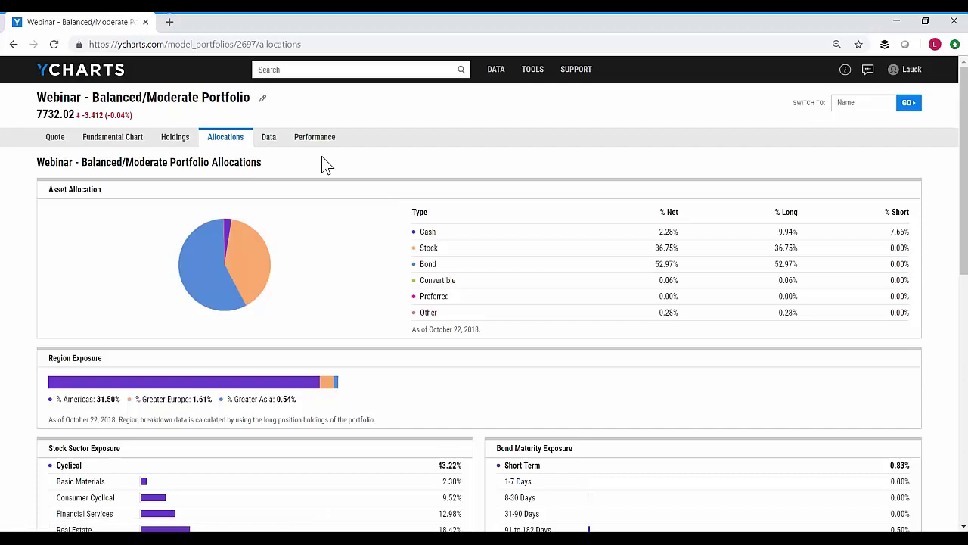
{"action": "scroll", "coordinate": [321, 157], "scroll_direction": "down", "scroll_amount": 1}
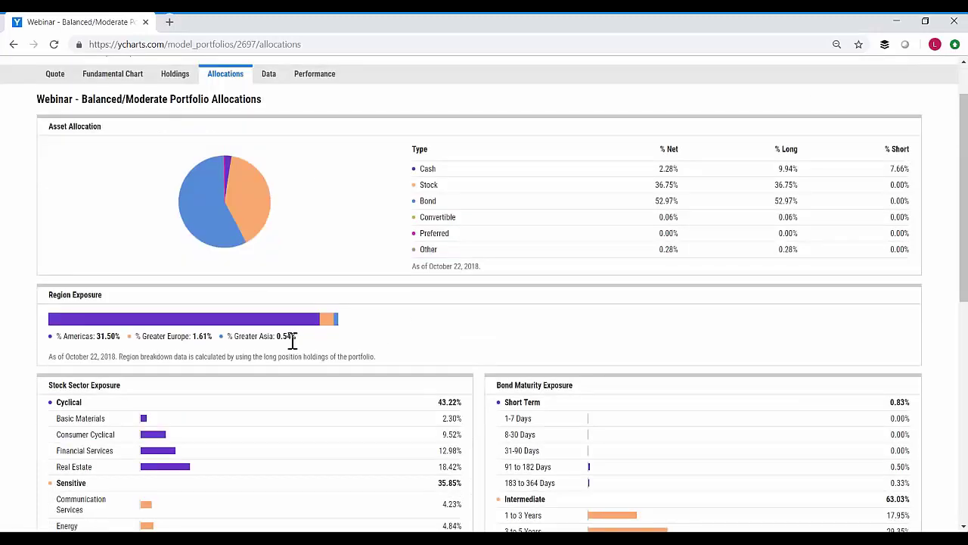
{"action": "scroll", "coordinate": [292, 340], "scroll_direction": "down", "scroll_amount": 5}
{"action": "scroll", "coordinate": [292, 340], "scroll_direction": "up", "scroll_amount": 5}
{"action": "scroll", "coordinate": [292, 340], "scroll_direction": "down", "scroll_amount": 3}
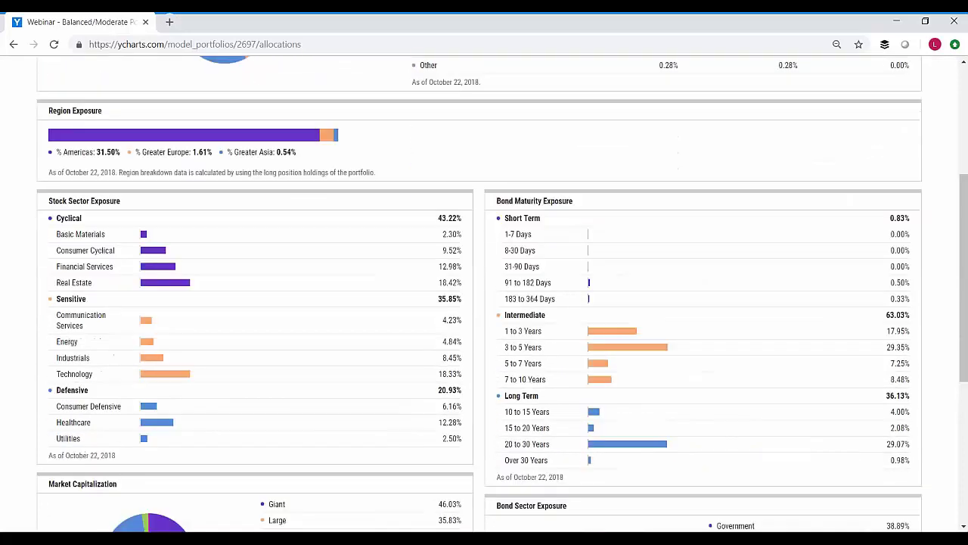
{"action": "scroll", "coordinate": [484, 295], "scroll_direction": "down", "scroll_amount": 2}
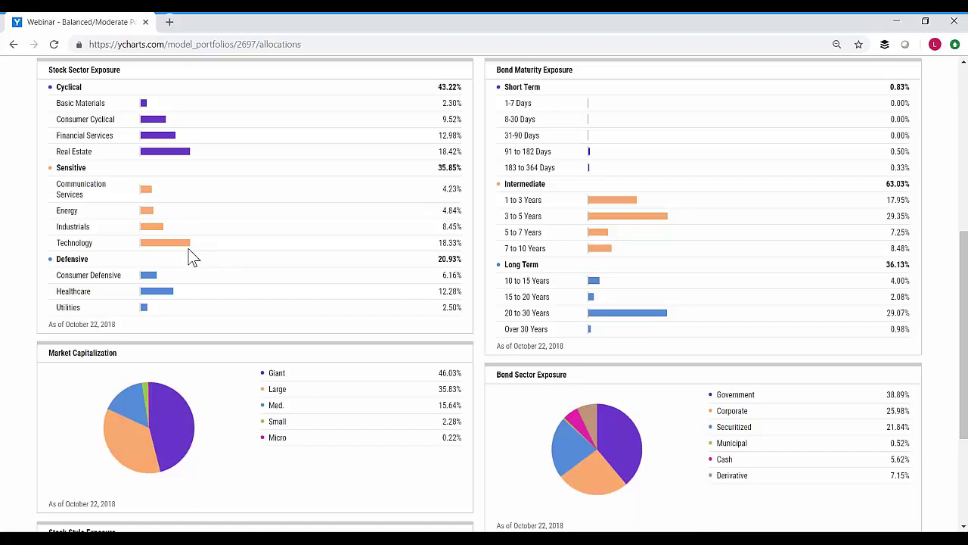
{"action": "scroll", "coordinate": [191, 257], "scroll_direction": "down", "scroll_amount": 3}
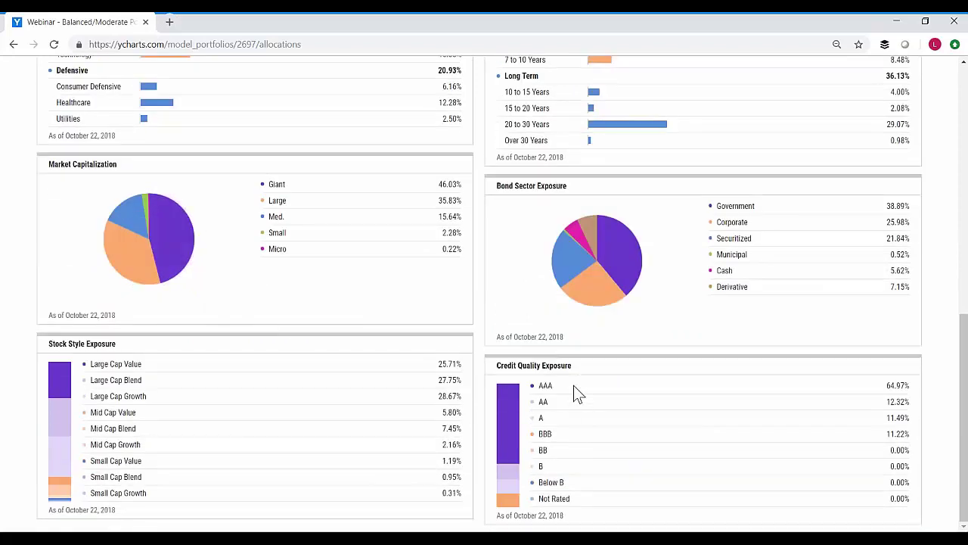
{"action": "scroll", "coordinate": [573, 388], "scroll_direction": "up", "scroll_amount": 1}
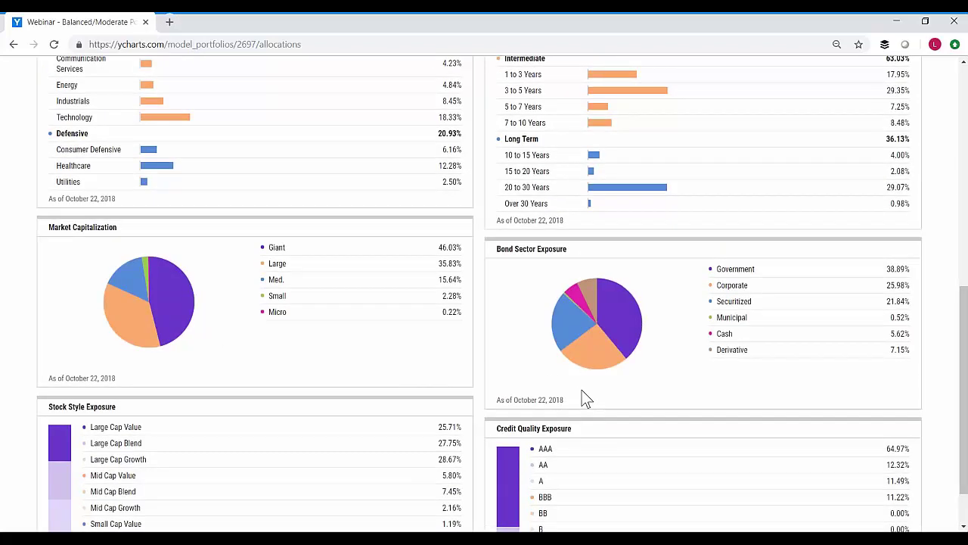
{"action": "scroll", "coordinate": [585, 399], "scroll_direction": "up", "scroll_amount": 10}
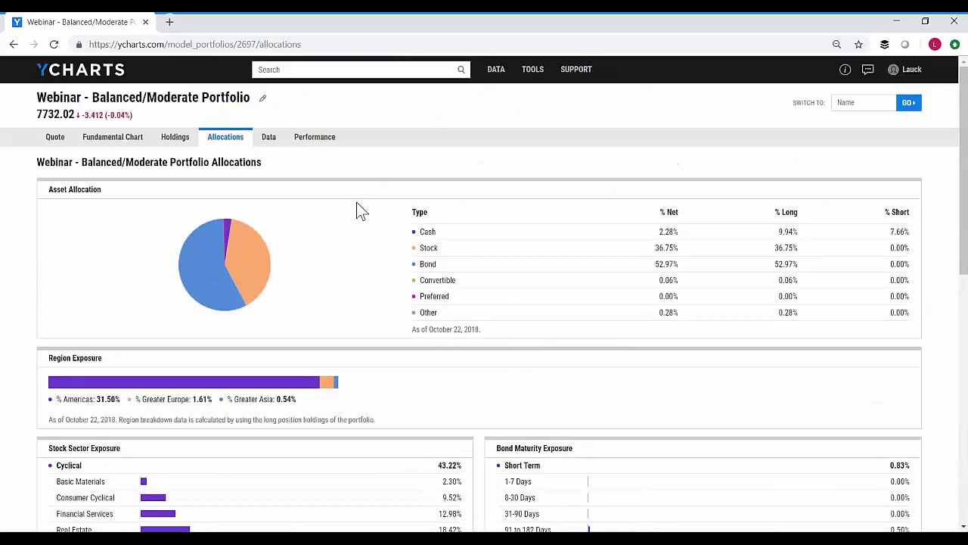
Step: Examine the portfolio's Performance page, comparing cumulative, annual and periodic returns with its peers
{"action": "left_click", "coordinate": [316, 140]}
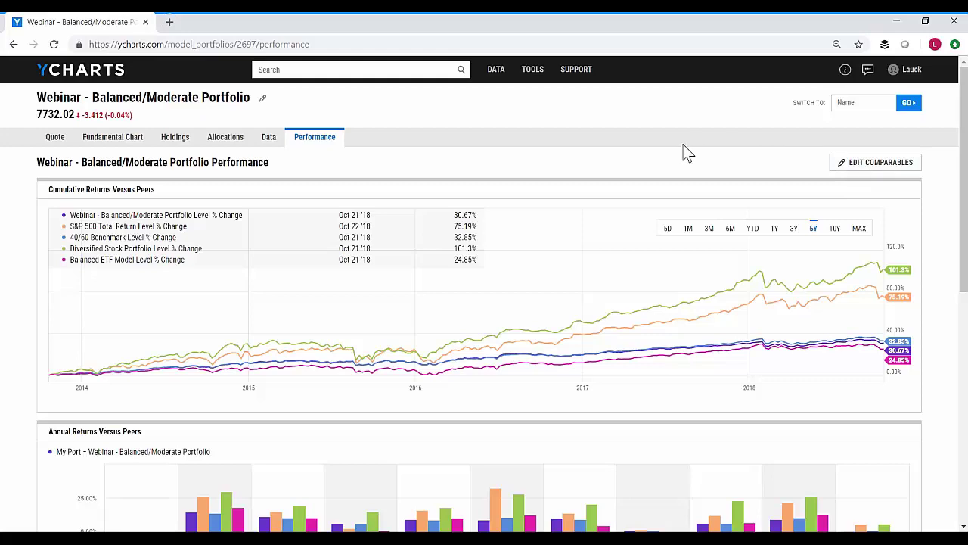
{"action": "scroll", "coordinate": [686, 151], "scroll_direction": "down", "scroll_amount": 2}
{"action": "scroll", "coordinate": [686, 152], "scroll_direction": "down", "scroll_amount": 2}
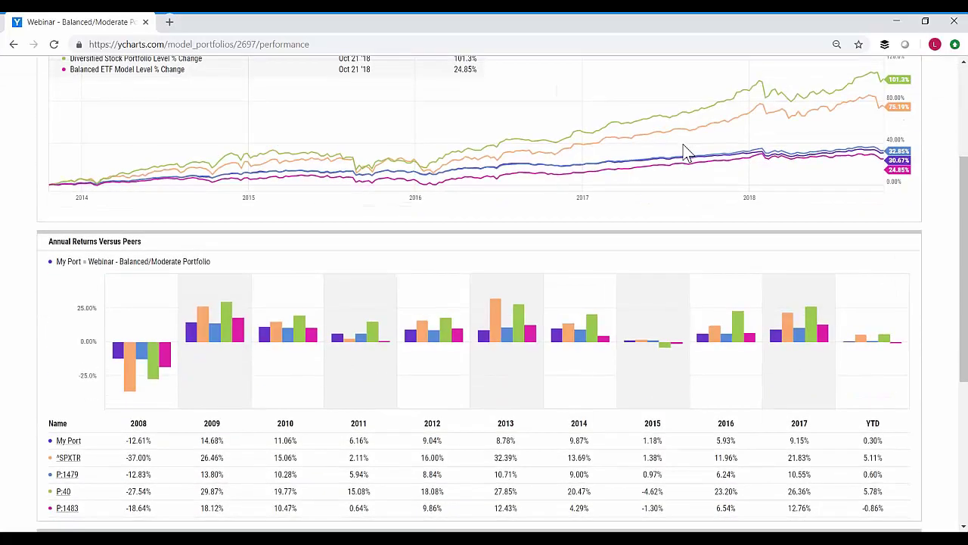
{"action": "scroll", "coordinate": [687, 151], "scroll_direction": "down", "scroll_amount": 3}
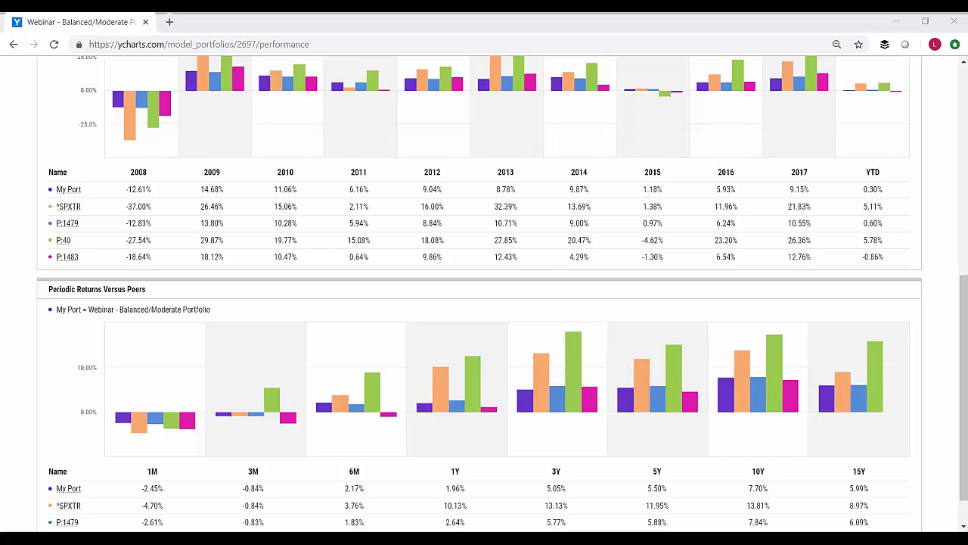
{"action": "mouse_move", "coordinate": [600, 165]}
{"action": "scroll", "coordinate": [550, 204], "scroll_direction": "up", "scroll_amount": 5}
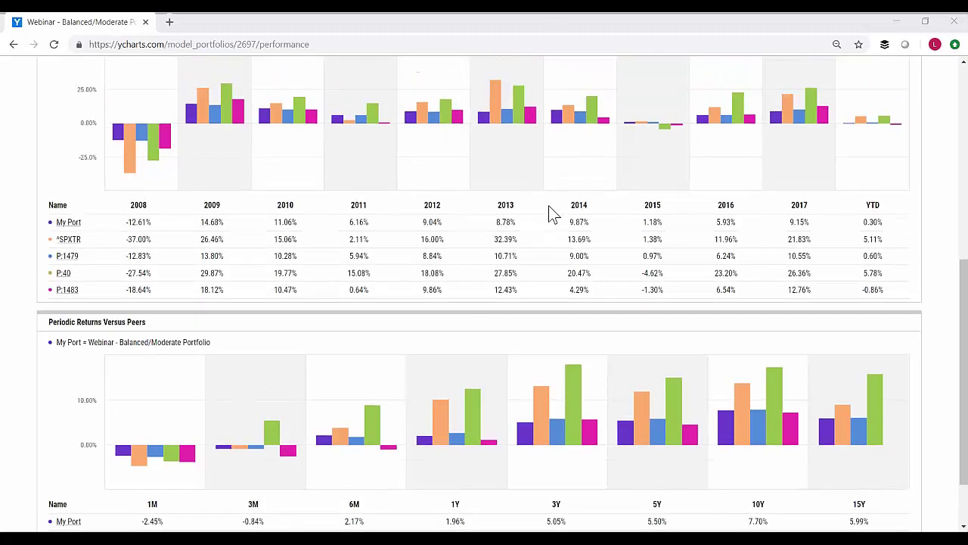
{"action": "scroll", "coordinate": [550, 219], "scroll_direction": "up", "scroll_amount": 1}
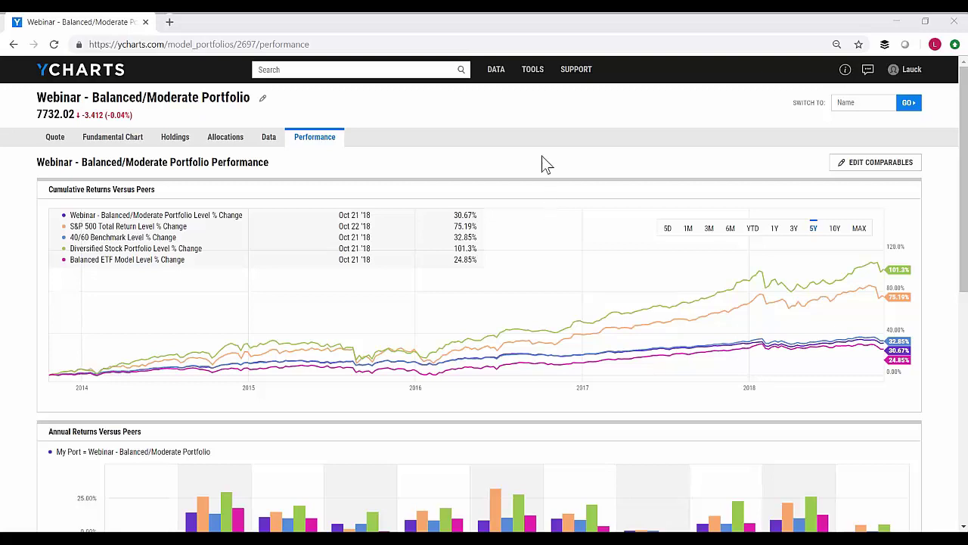
Step: Open the Fundamental Chart tool in a new browser tab and chart the Webinar - Balanced/Moderate Portfolio (P:2697)
{"action": "left_click", "coordinate": [534, 70]}
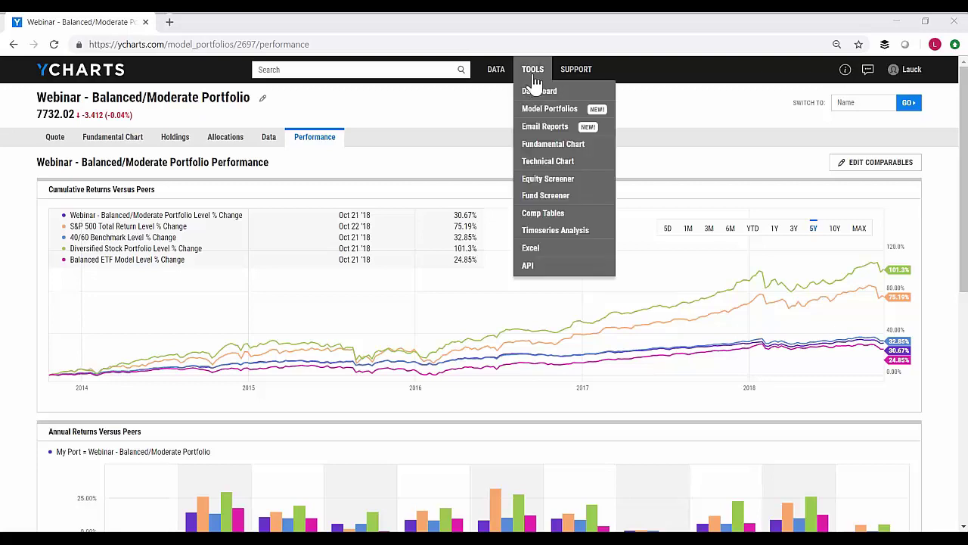
{"action": "right_click", "coordinate": [550, 149]}
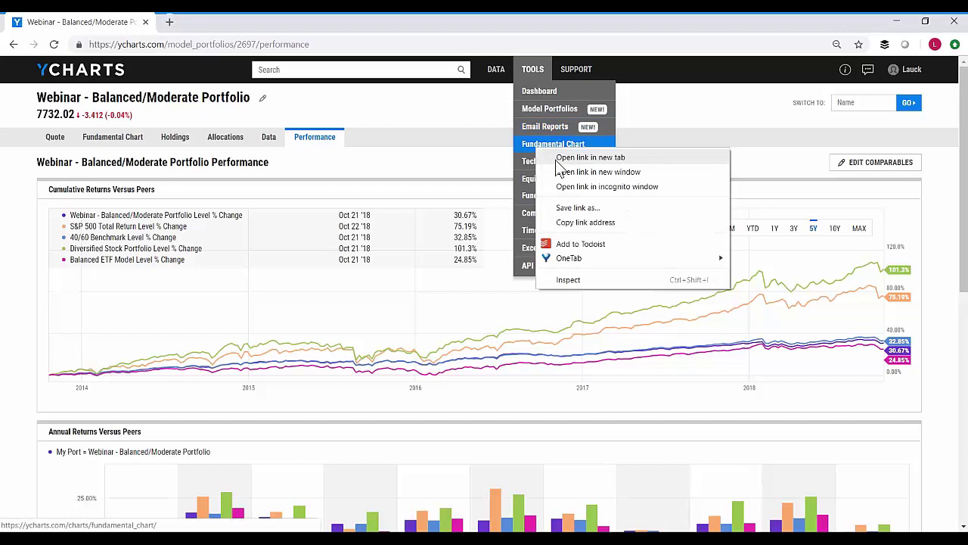
{"action": "left_click", "coordinate": [590, 158]}
{"action": "left_click", "coordinate": [204, 22]}
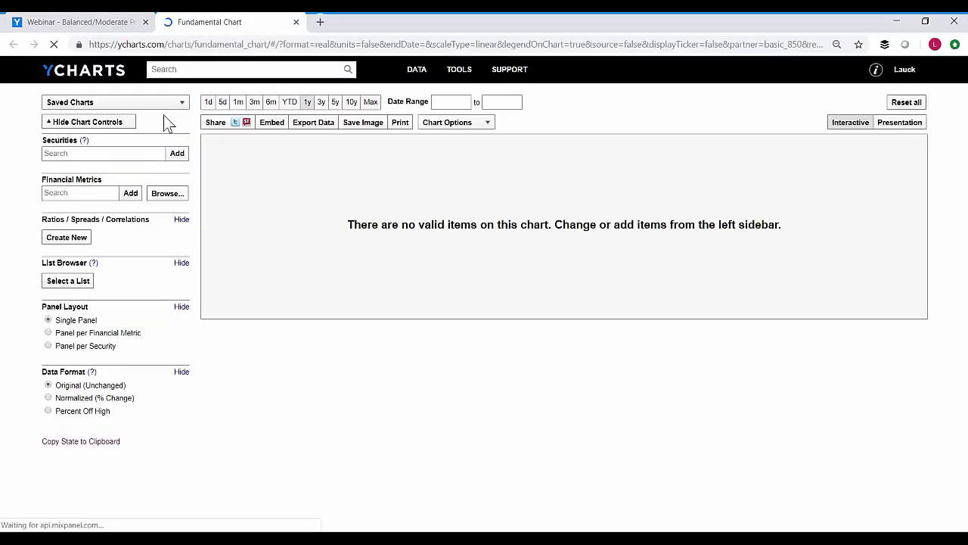
{"action": "left_click", "coordinate": [132, 156]}
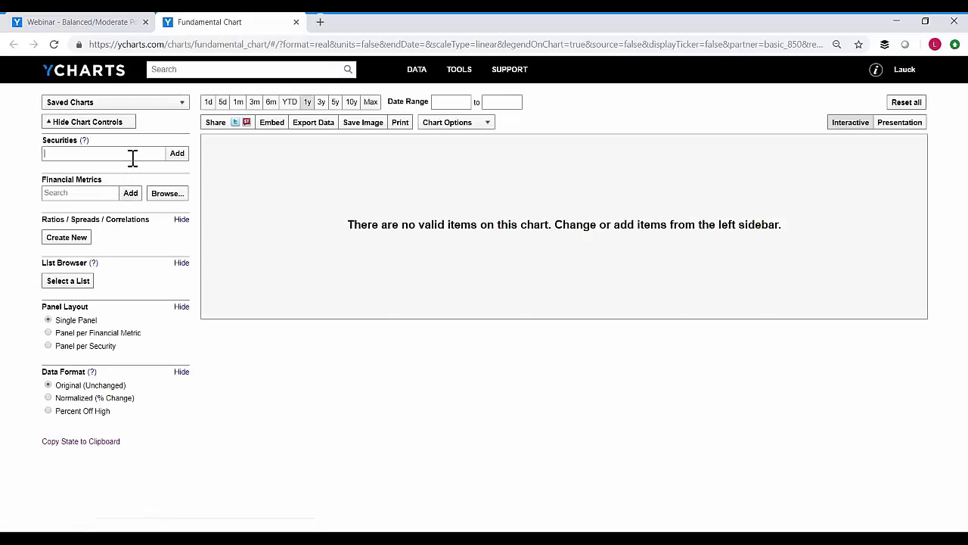
{"action": "type", "text": "balan"}
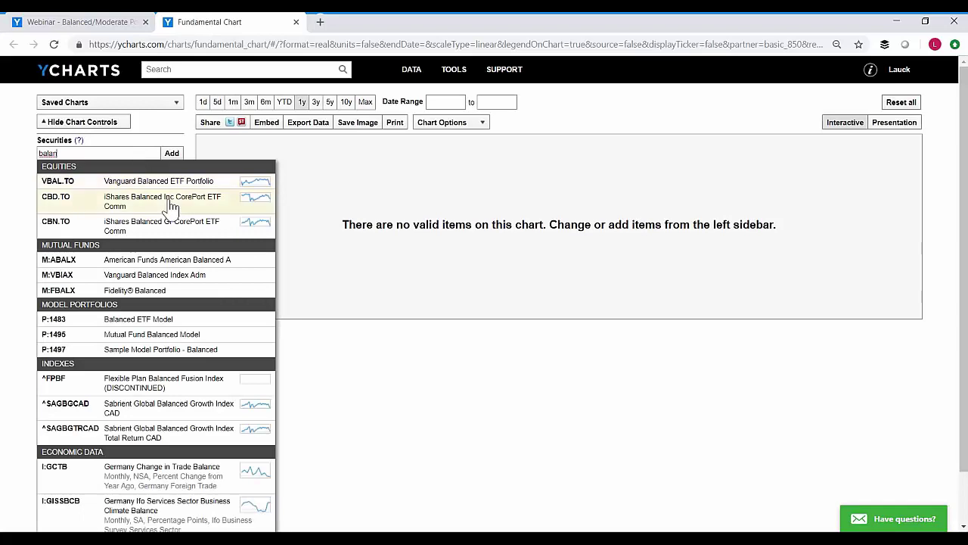
{"action": "type", "text": " web"}
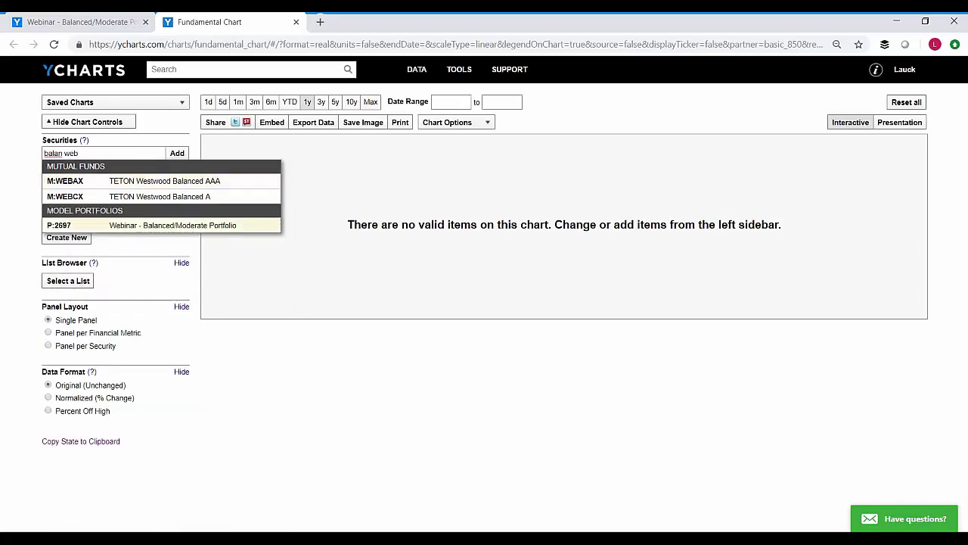
{"action": "key", "text": "Return"}
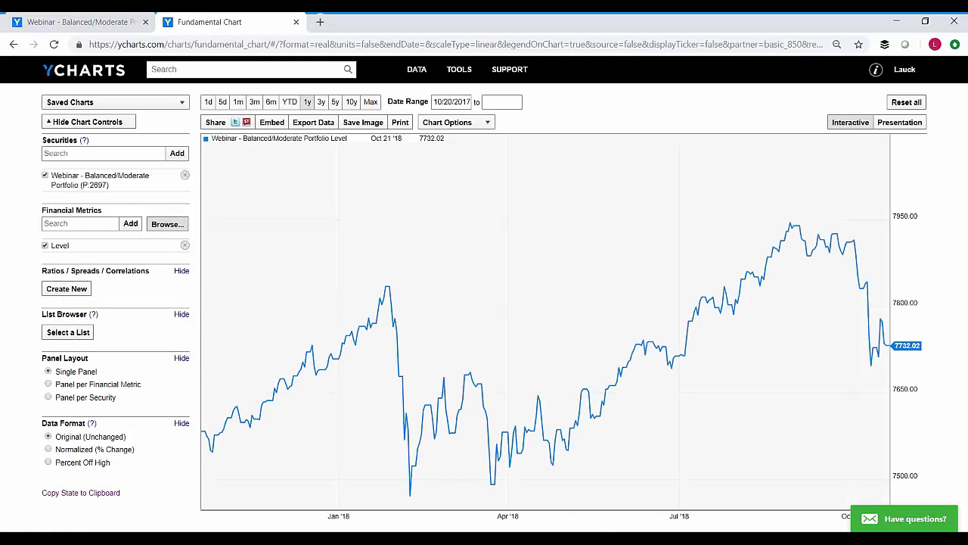
Step: Compare the portfolio with the S&P 500 (^SPX) and 40/60 Benchmark (P:1479) in Normalized (% Change) format, and remove both comparisons
{"action": "left_click", "coordinate": [54, 154]}
{"action": "type", "text": "spx"}
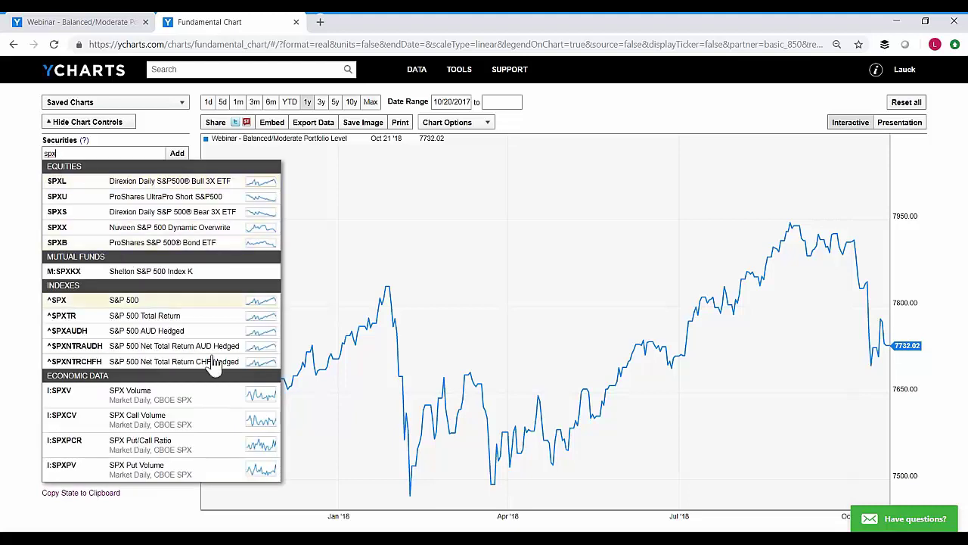
{"action": "left_click", "coordinate": [171, 299]}
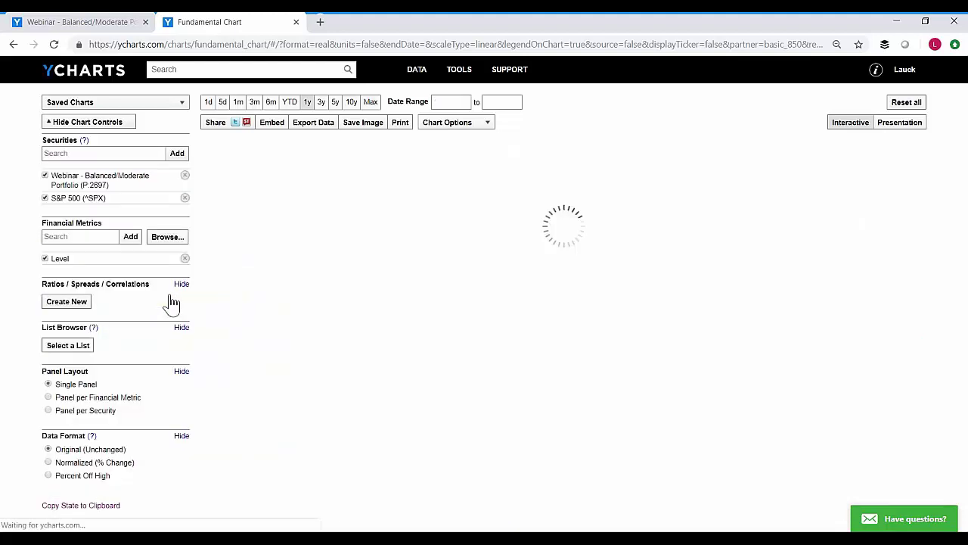
{"action": "left_click", "coordinate": [48, 462]}
{"action": "left_click", "coordinate": [80, 154]}
{"action": "type", "text": "40 60"}
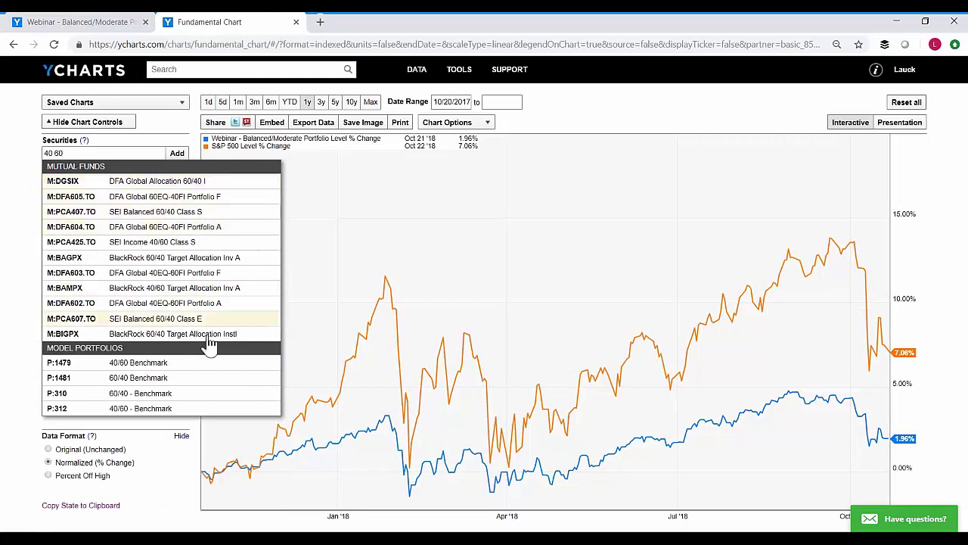
{"action": "left_click", "coordinate": [186, 367]}
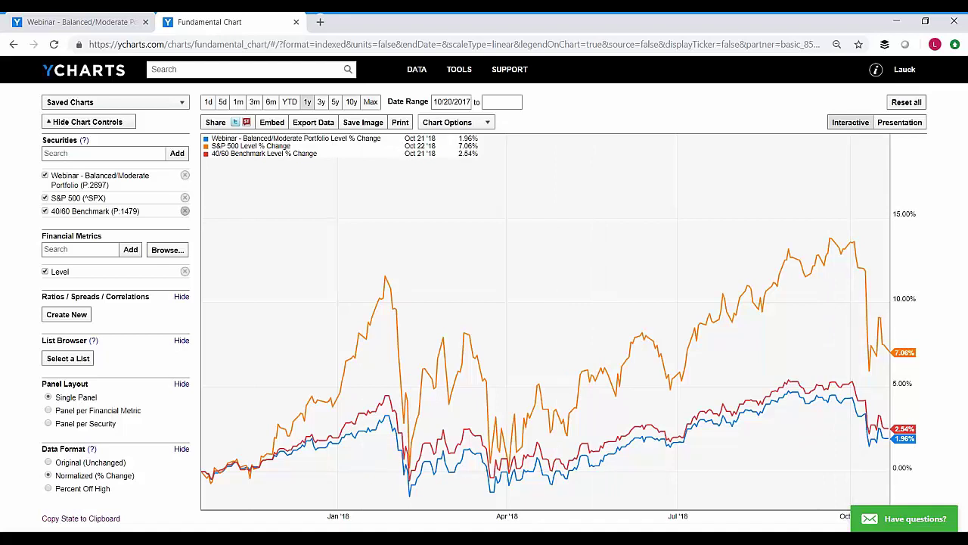
{"action": "left_click", "coordinate": [185, 211]}
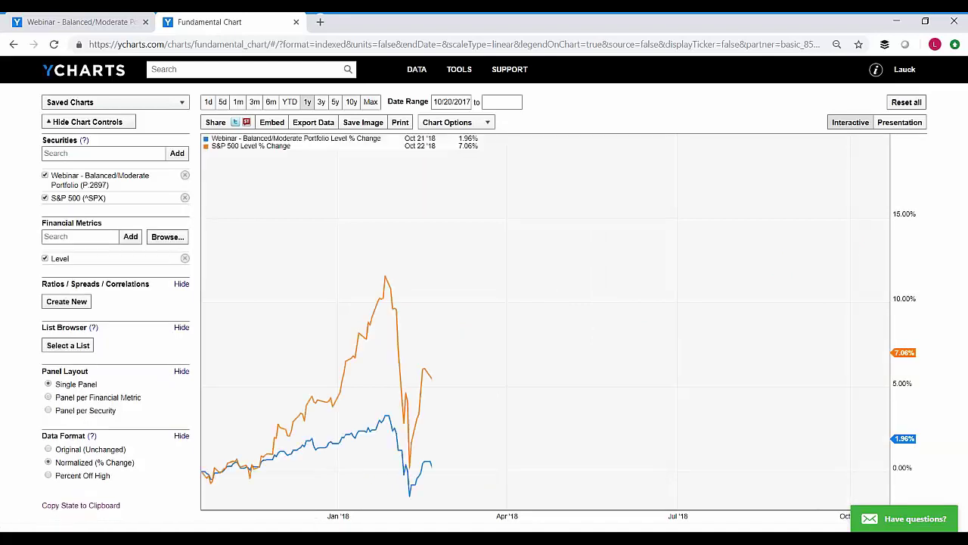
{"action": "left_click", "coordinate": [184, 197]}
Step: Add the Balanced ETF Model (P:1483) to the chart as a comparison security
{"action": "left_click", "coordinate": [81, 154]}
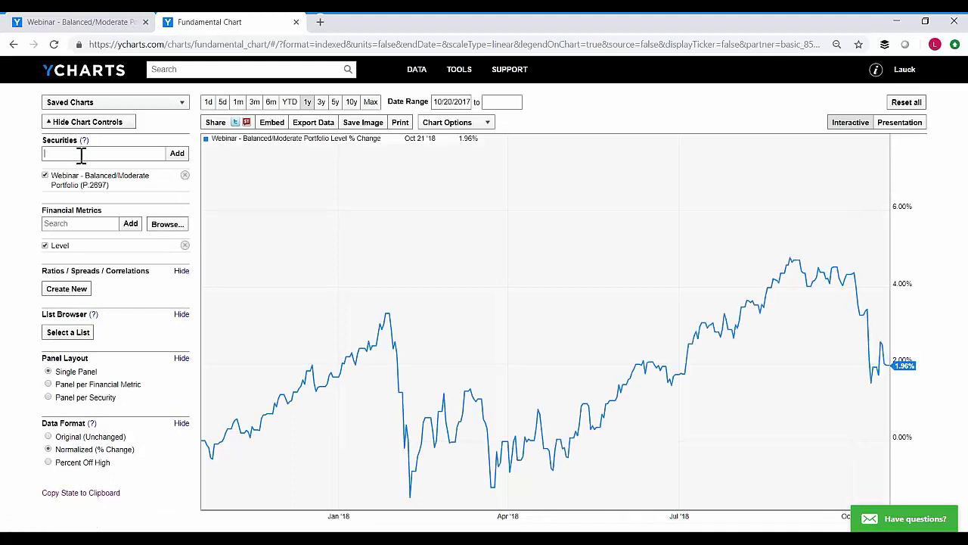
{"action": "type", "text": "etf bala"}
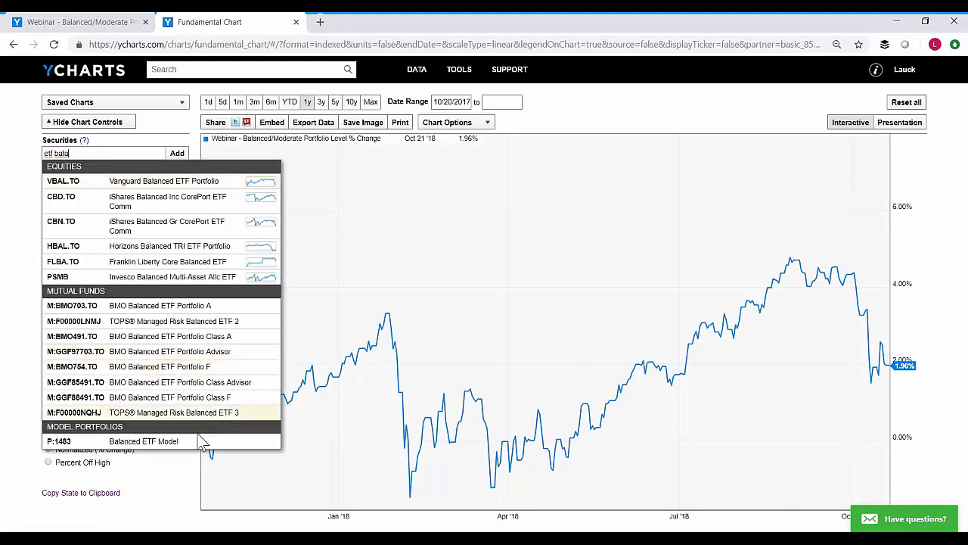
{"action": "left_click", "coordinate": [195, 447]}
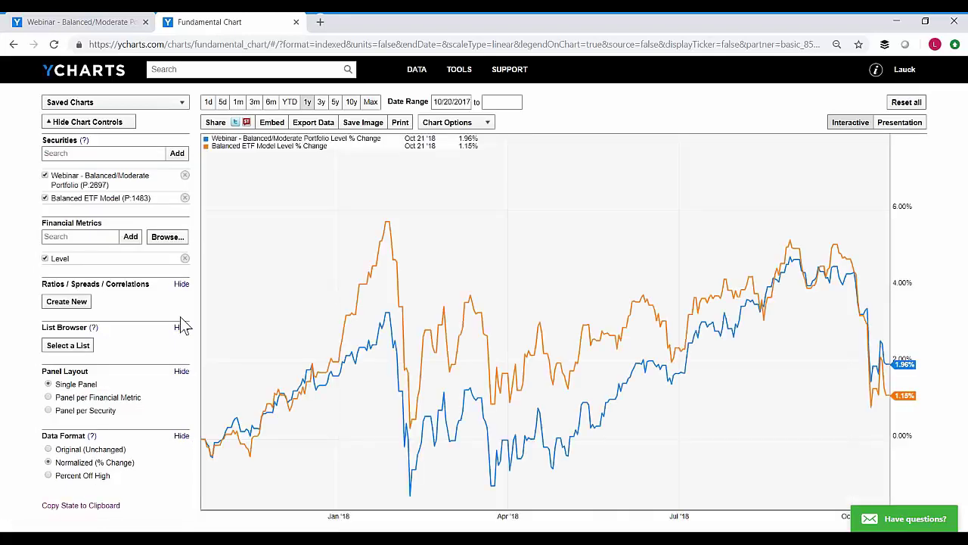
Step: Chart Alpha (1Y) in place of Level for both portfolios, using Original (Unchanged) data over a 5-year range
{"action": "left_click", "coordinate": [49, 449]}
{"action": "left_click", "coordinate": [61, 236]}
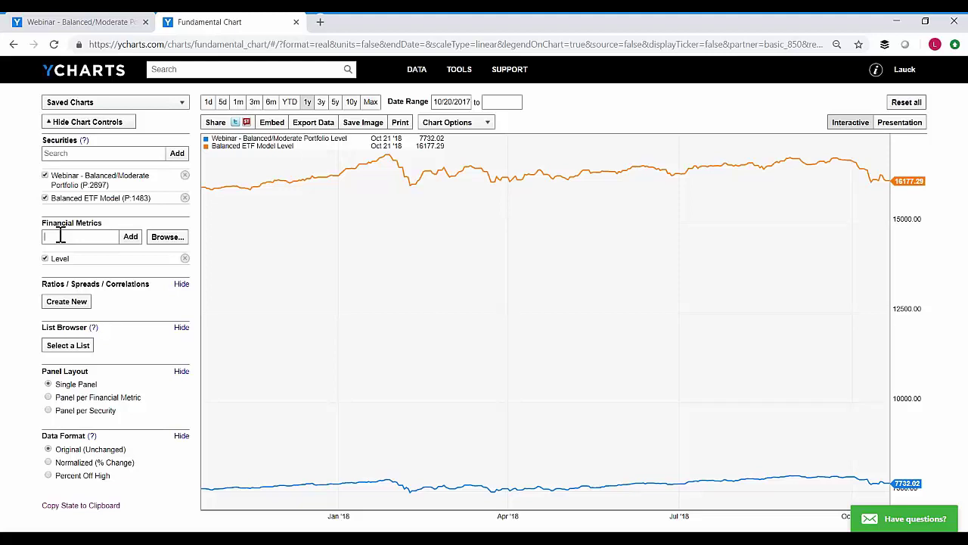
{"action": "type", "text": "1y alpha"}
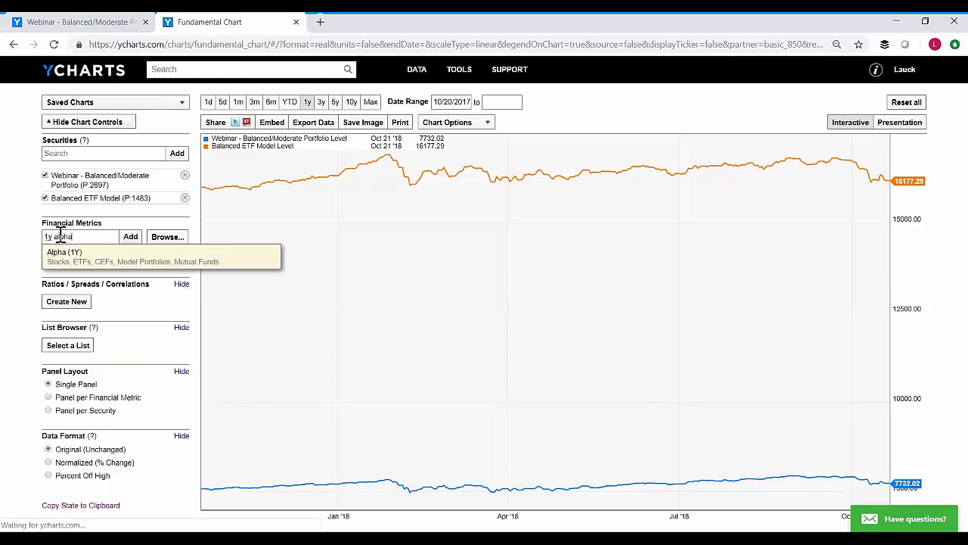
{"action": "key", "text": "Return"}
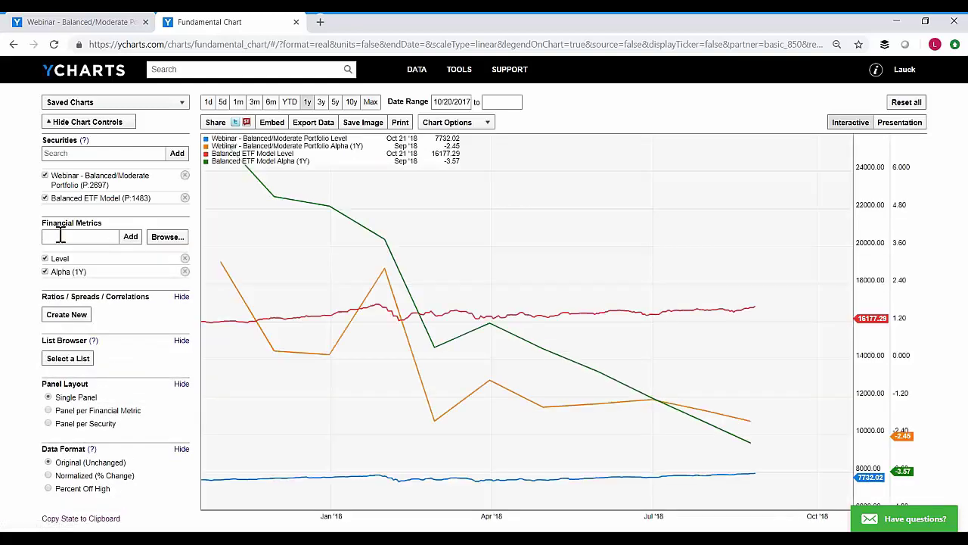
{"action": "left_click", "coordinate": [185, 258]}
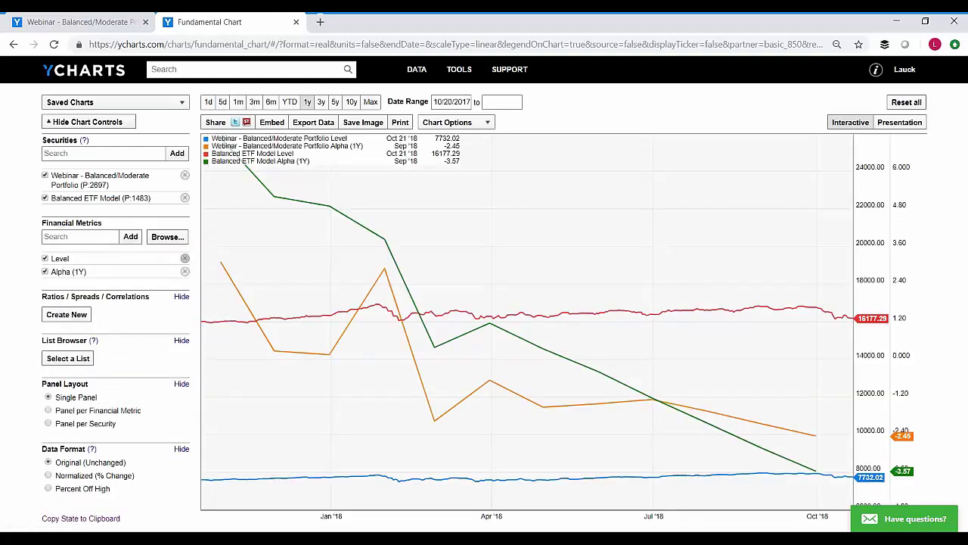
{"action": "left_click", "coordinate": [335, 101]}
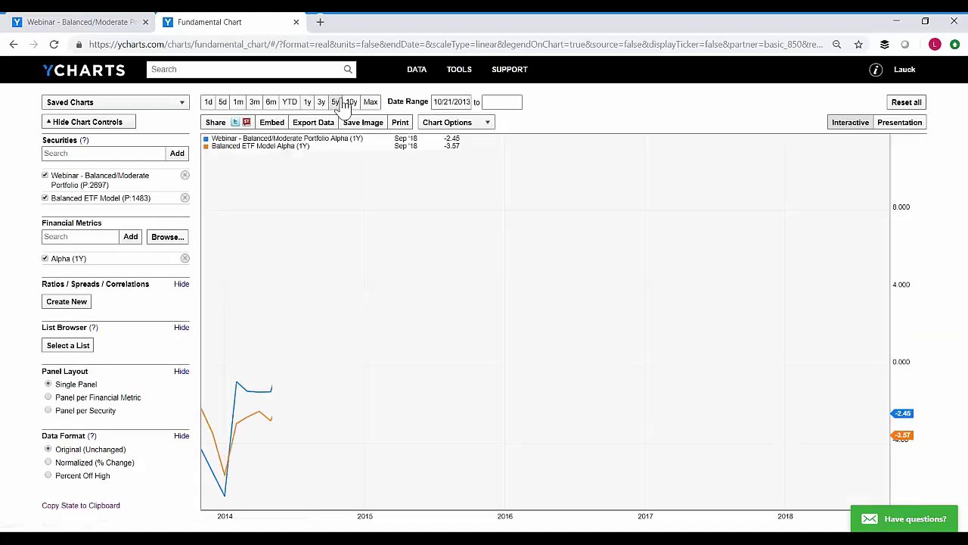
Step: Add Beta (1Y) in its own panel using one panel per financial metric, and show the chart in Presentation view
{"action": "left_click", "coordinate": [48, 399]}
{"action": "left_click", "coordinate": [83, 237]}
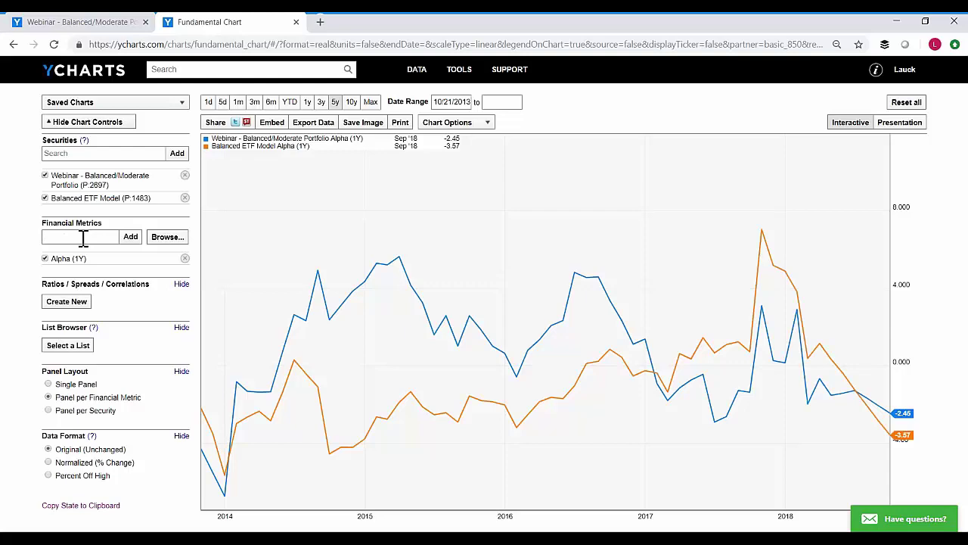
{"action": "type", "text": "beta 1y"}
{"action": "key", "text": "Return"}
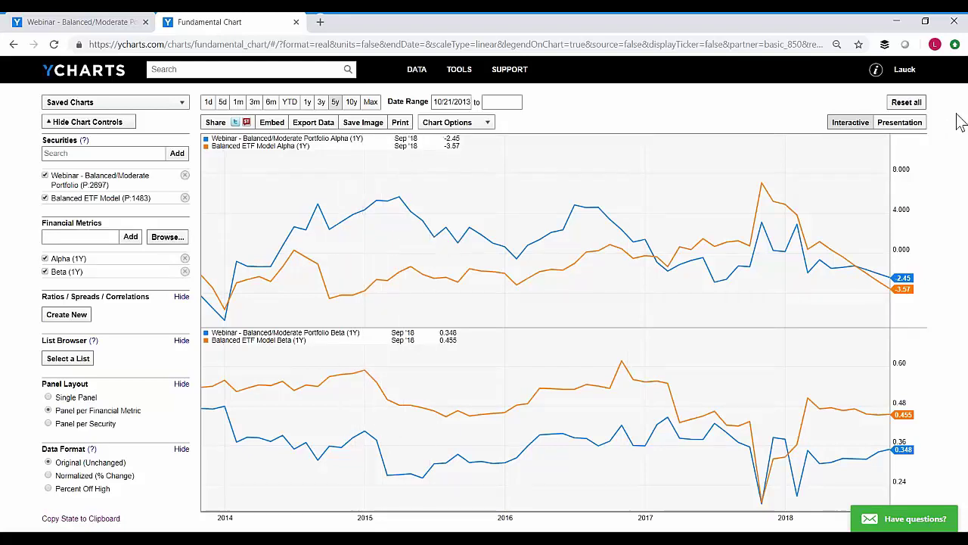
{"action": "left_click", "coordinate": [920, 125]}
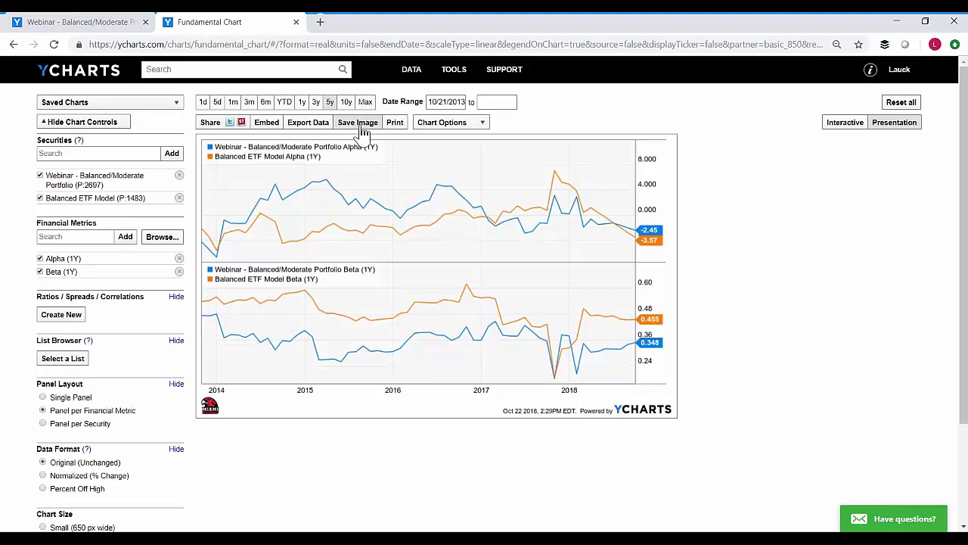
Step: Open Comp Tables and add the Webinar - Balanced/Moderate Portfolio (P:2697) as the first security
{"action": "mouse_move", "coordinate": [448, 76]}
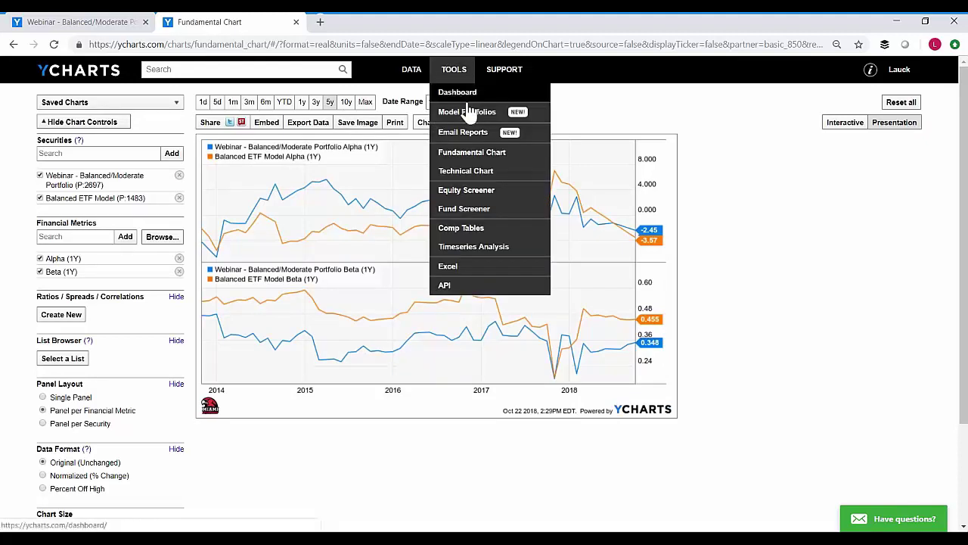
{"action": "left_click", "coordinate": [477, 227]}
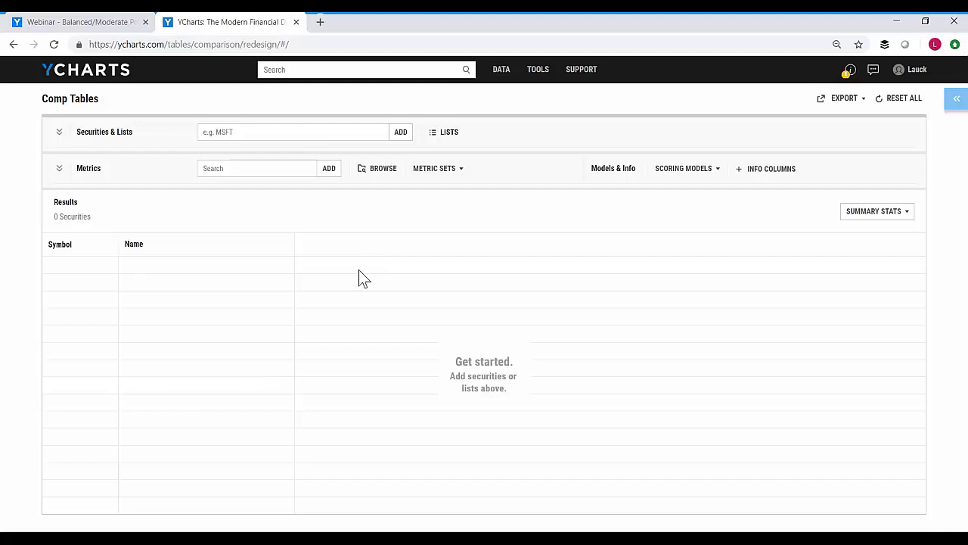
{"action": "left_click", "coordinate": [312, 132]}
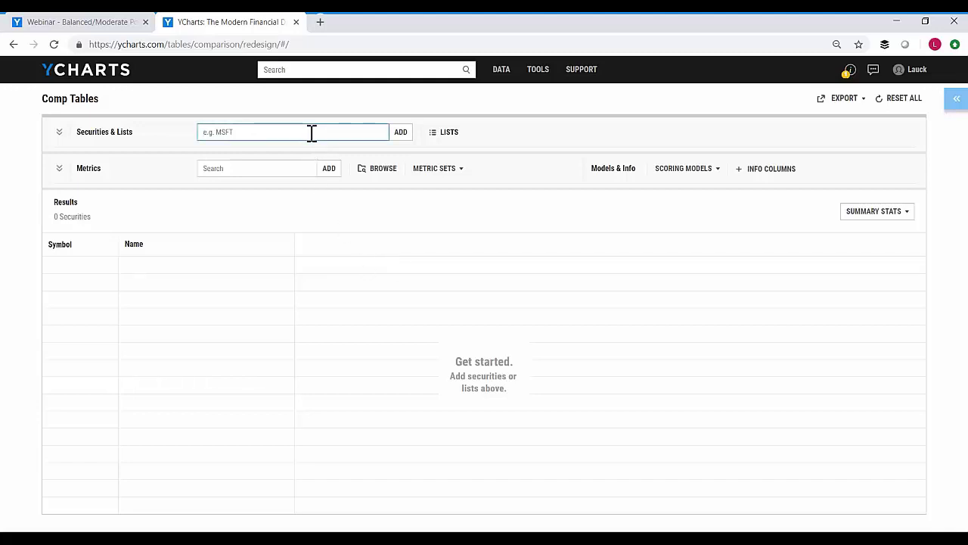
{"action": "type", "text": "talan web"}
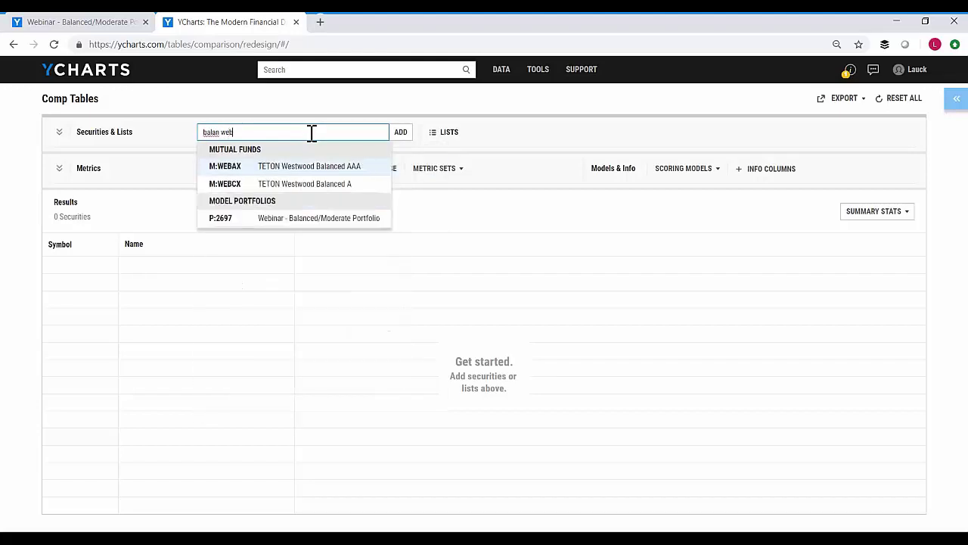
{"action": "left_click", "coordinate": [326, 224]}
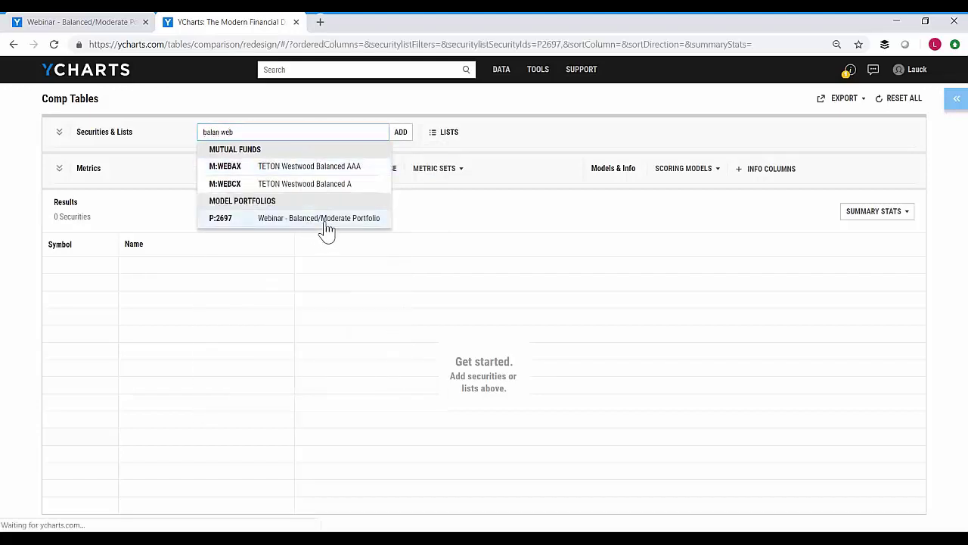
Step: Add the SPDR S&P 500 ETF (SPY) and the 40/60 Benchmark model portfolio (P:1479) to the comparison table
{"action": "left_click", "coordinate": [212, 131]}
{"action": "type", "text": "spy"}
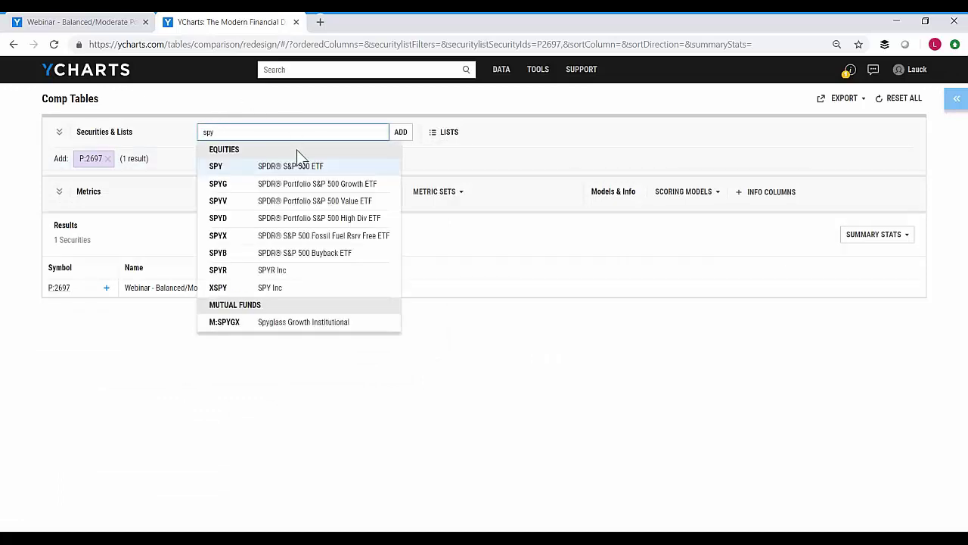
{"action": "left_click", "coordinate": [300, 166]}
{"action": "left_click", "coordinate": [293, 132]}
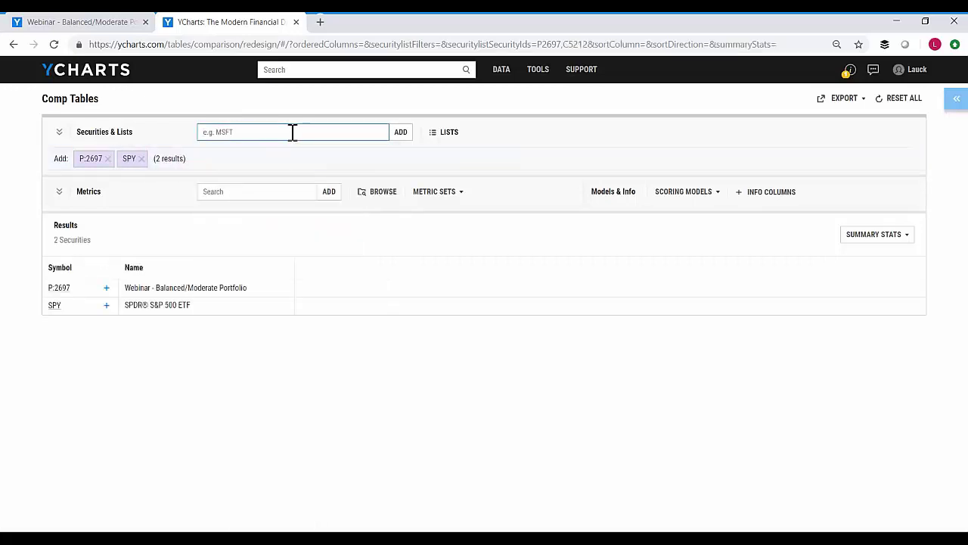
{"action": "type", "text": "40"}
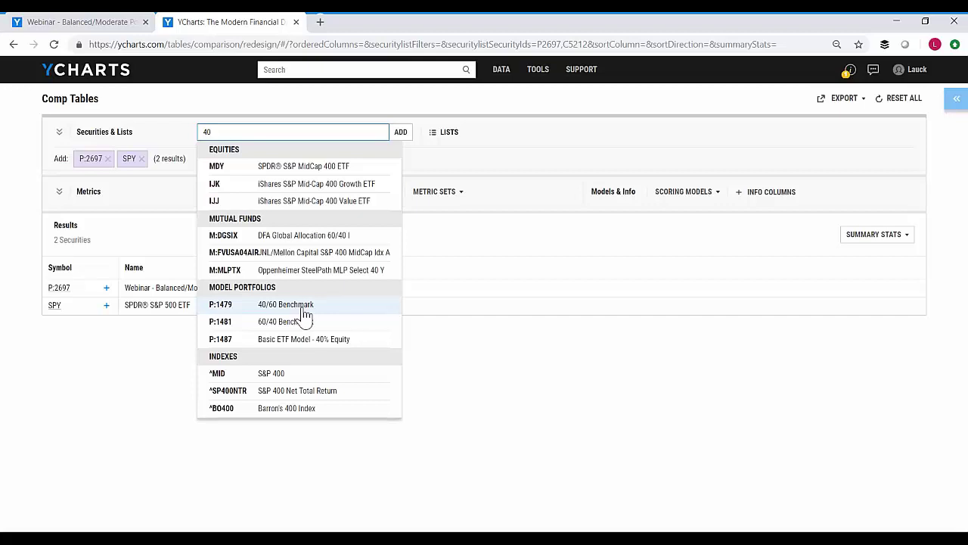
{"action": "left_click", "coordinate": [302, 308]}
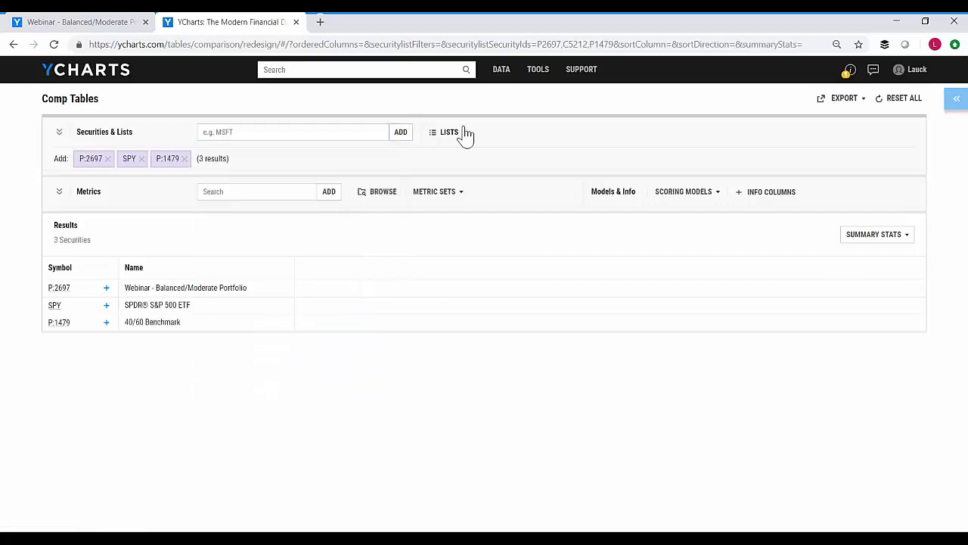
Step: Load the saved Style Box Exposures metric set into the comparison table and review the securities' exposures
{"action": "left_click", "coordinate": [428, 194]}
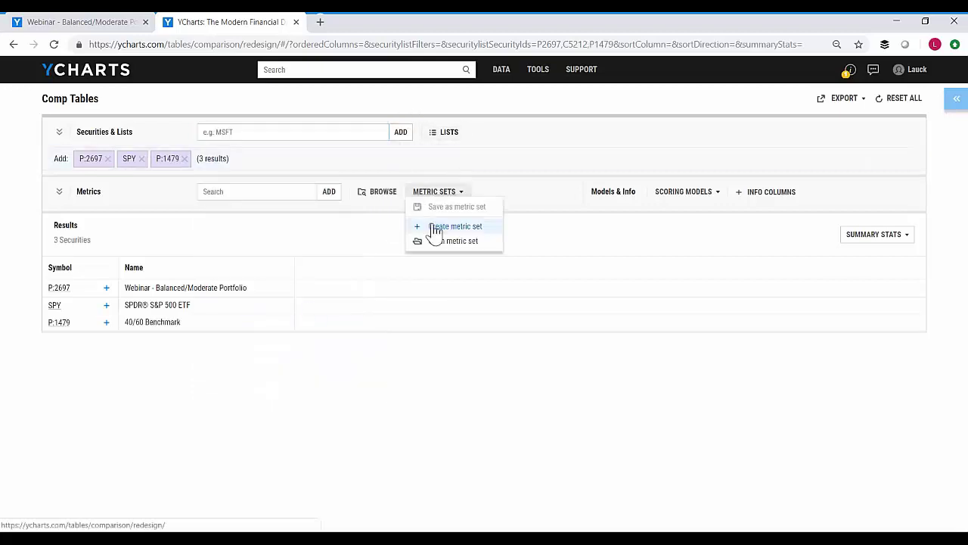
{"action": "left_click", "coordinate": [440, 242]}
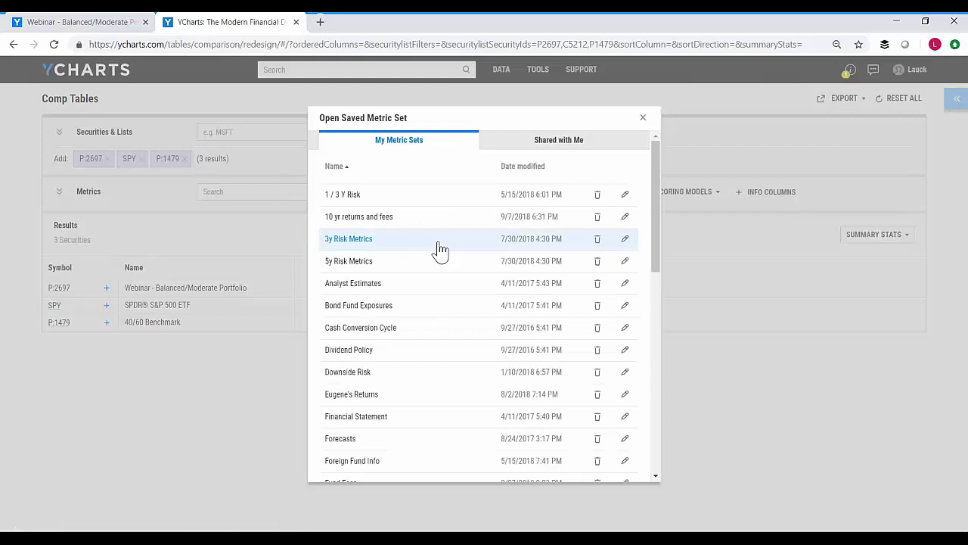
{"action": "scroll", "coordinate": [436, 245], "scroll_direction": "down", "scroll_amount": 8}
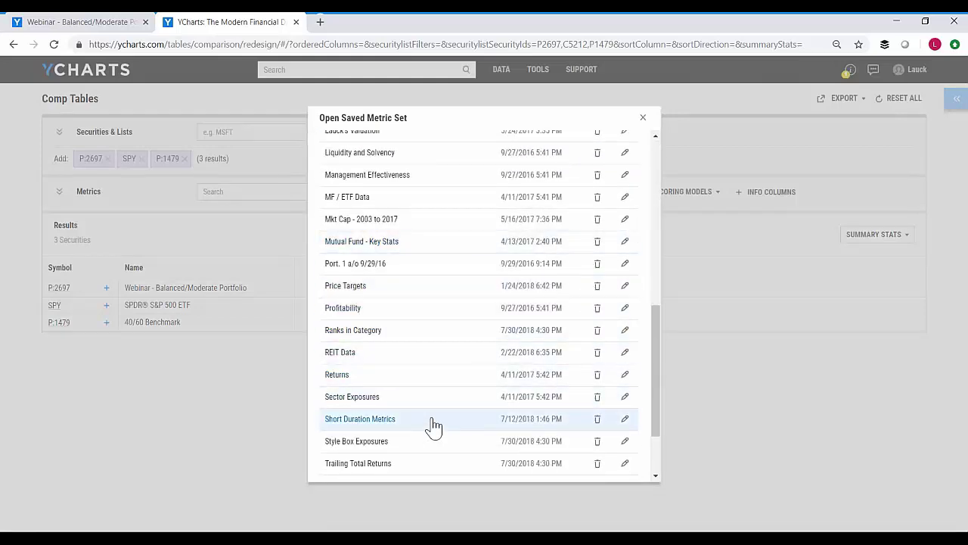
{"action": "left_click", "coordinate": [433, 446]}
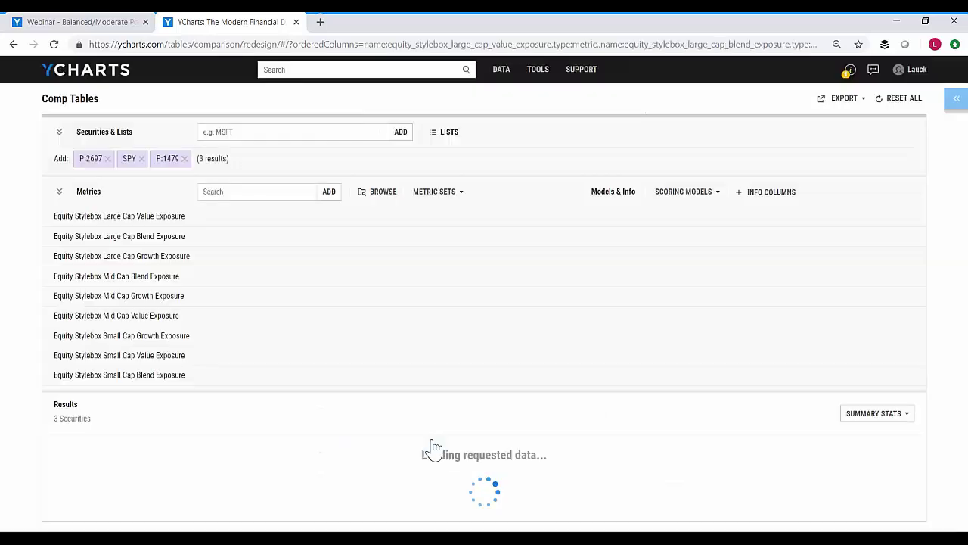
{"action": "scroll", "coordinate": [451, 285], "scroll_direction": "down", "scroll_amount": 1}
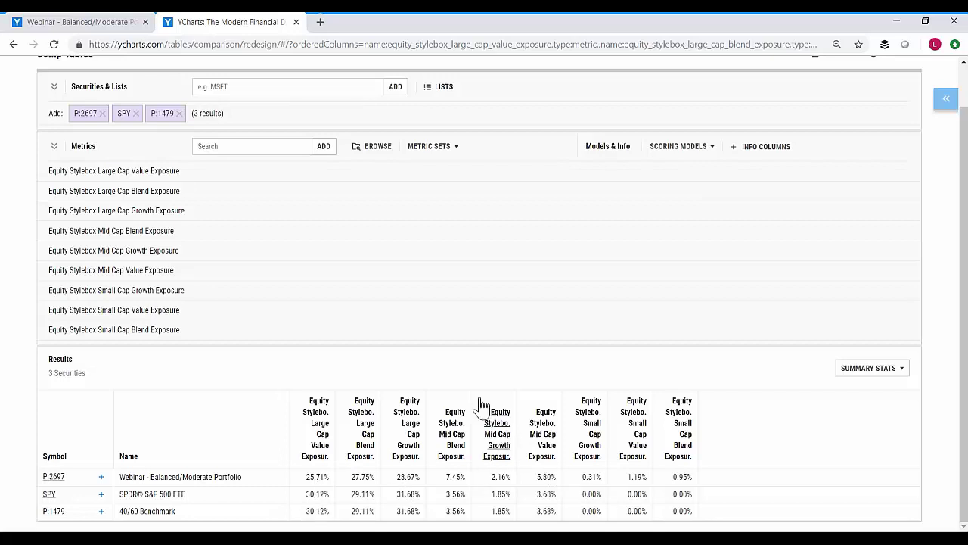
Step: Replace the table's metrics with the saved Sector Exposures metric set and review the Balanced/Moderate Portfolio's row against the benchmarks
{"action": "left_click", "coordinate": [429, 146]}
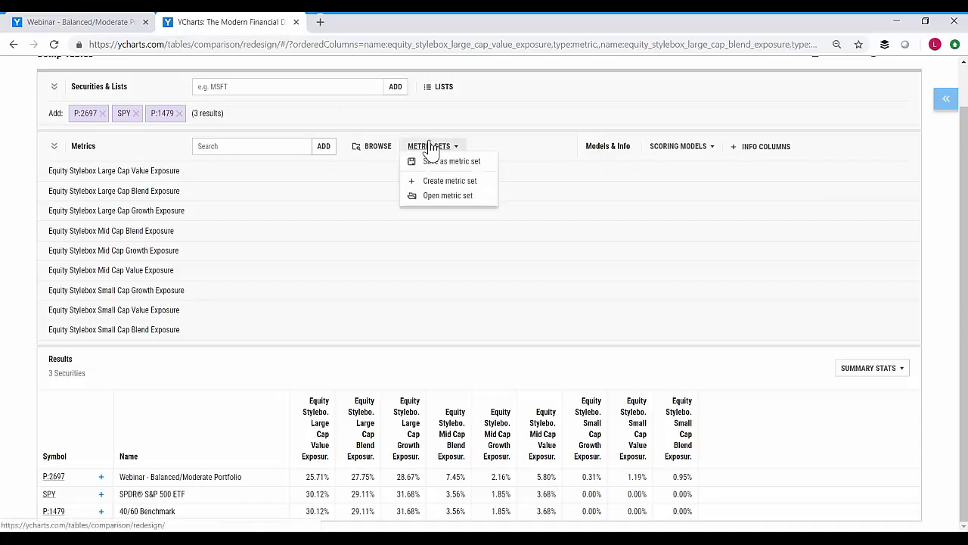
{"action": "left_click", "coordinate": [445, 199]}
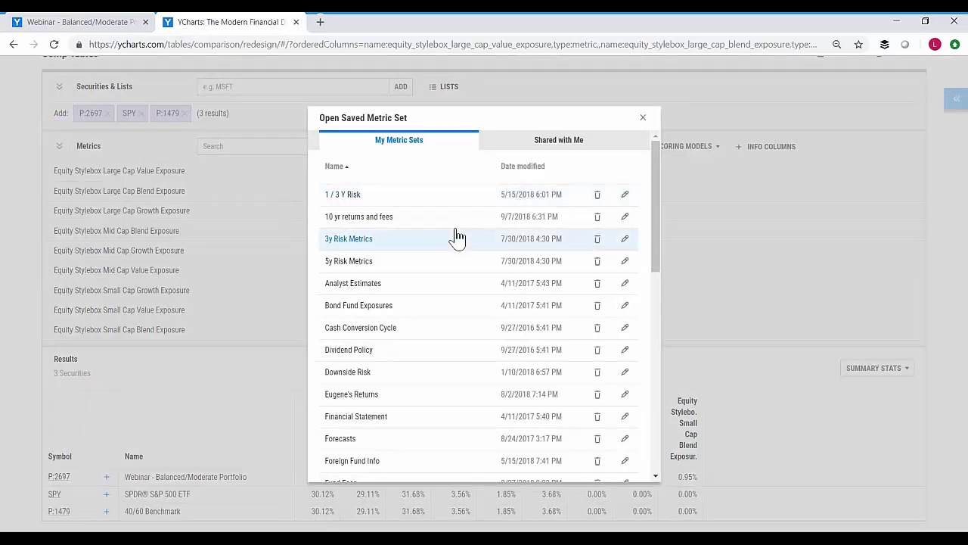
{"action": "scroll", "coordinate": [453, 233], "scroll_direction": "down", "scroll_amount": 1}
{"action": "scroll", "coordinate": [457, 237], "scroll_direction": "down", "scroll_amount": 6}
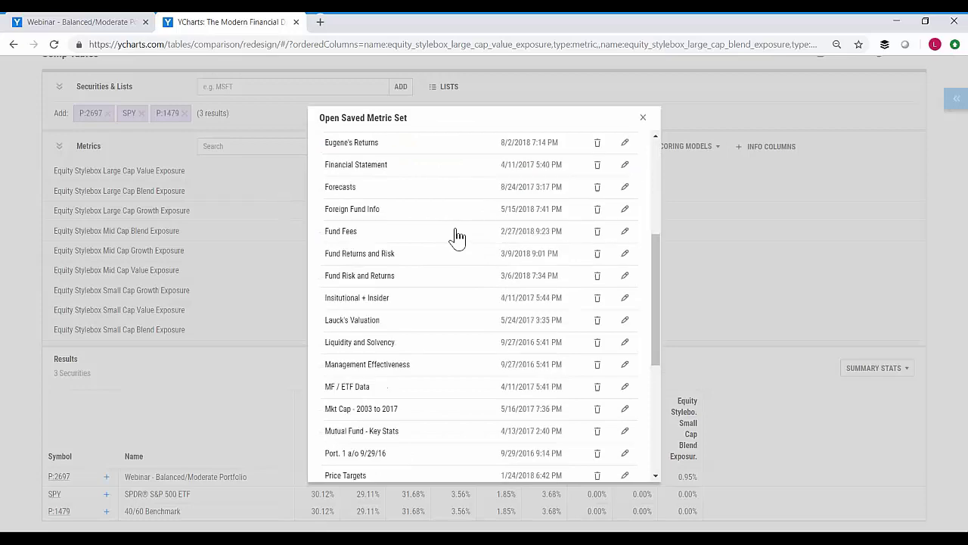
{"action": "scroll", "coordinate": [457, 237], "scroll_direction": "down", "scroll_amount": 1}
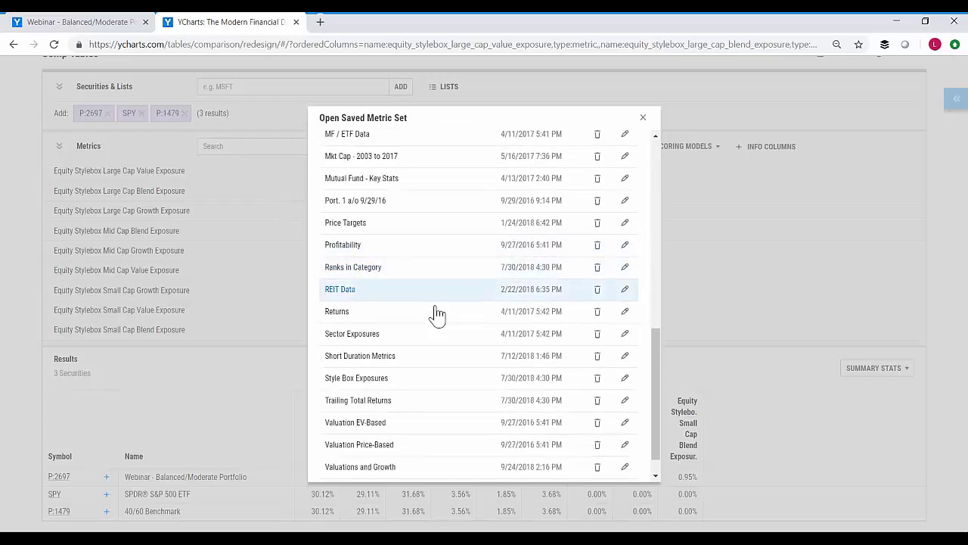
{"action": "left_click", "coordinate": [430, 336]}
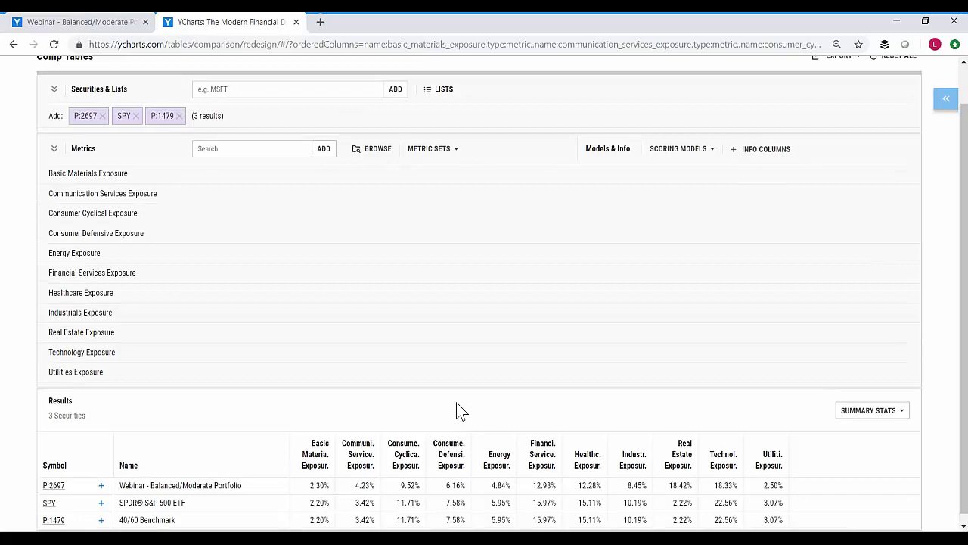
{"action": "scroll", "coordinate": [456, 410], "scroll_direction": "up", "scroll_amount": 1}
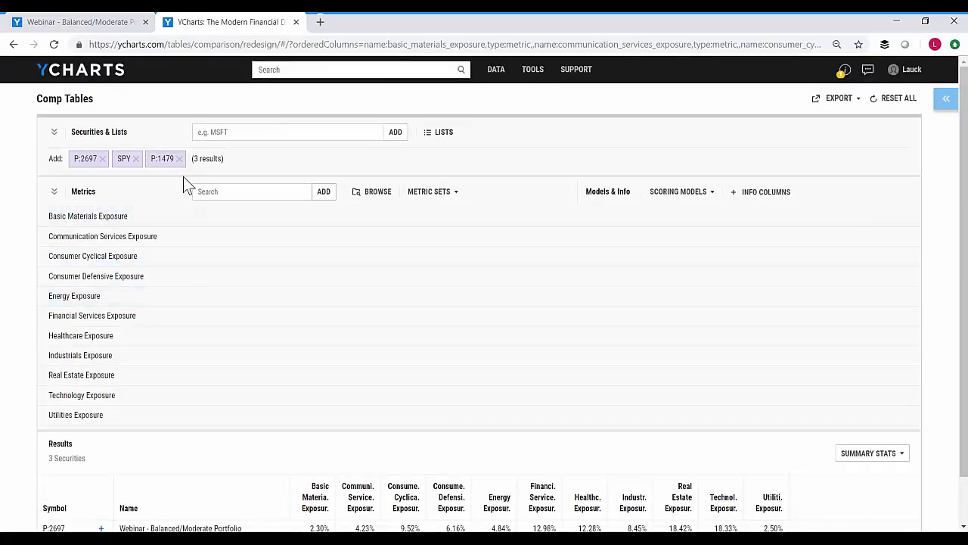
{"action": "scroll", "coordinate": [424, 288], "scroll_direction": "down", "scroll_amount": 1}
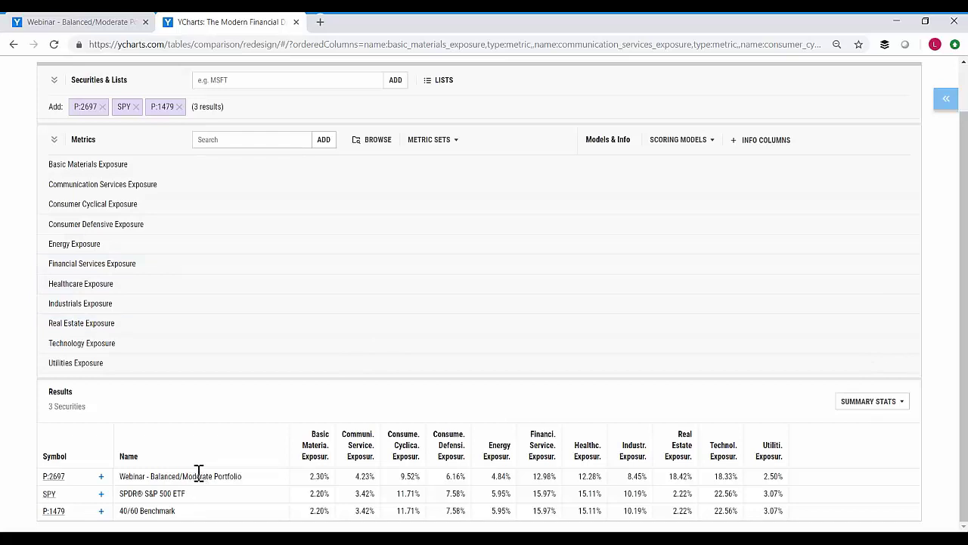
{"action": "left_click_drag", "start_coordinate": [177, 475], "coordinate": [151, 476]}
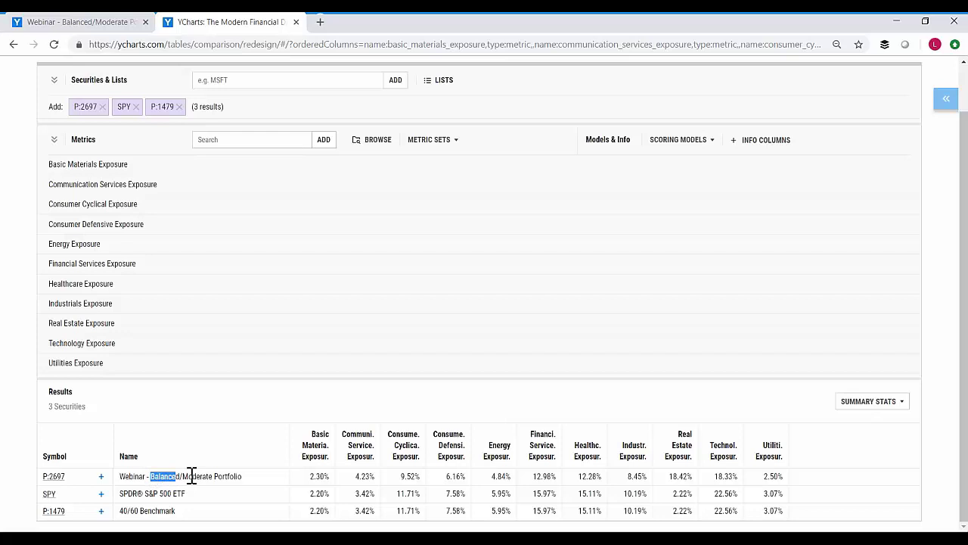
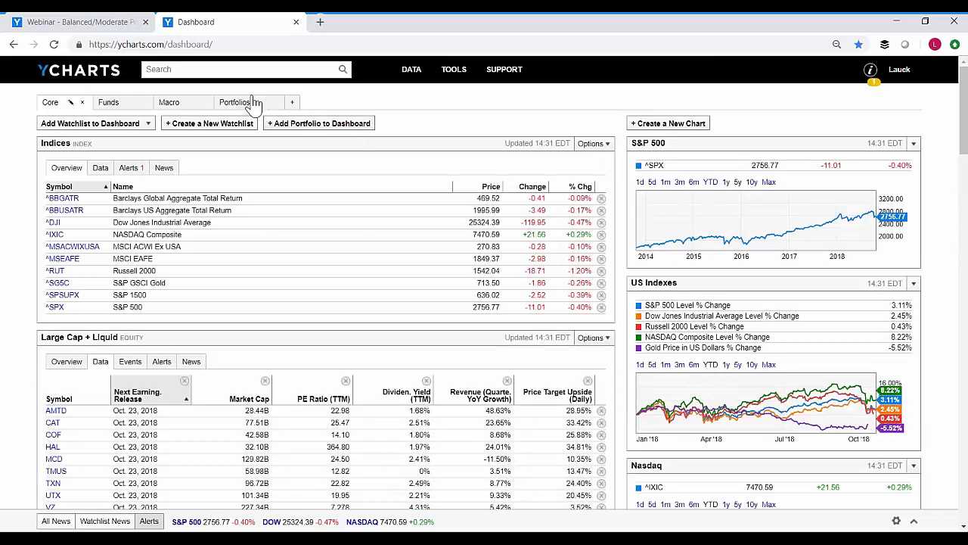
Step: Create a fund watchlist named Conservative Model with AGG, TIP and TLT on the dashboard's Portfolios page
{"action": "left_click", "coordinate": [248, 102]}
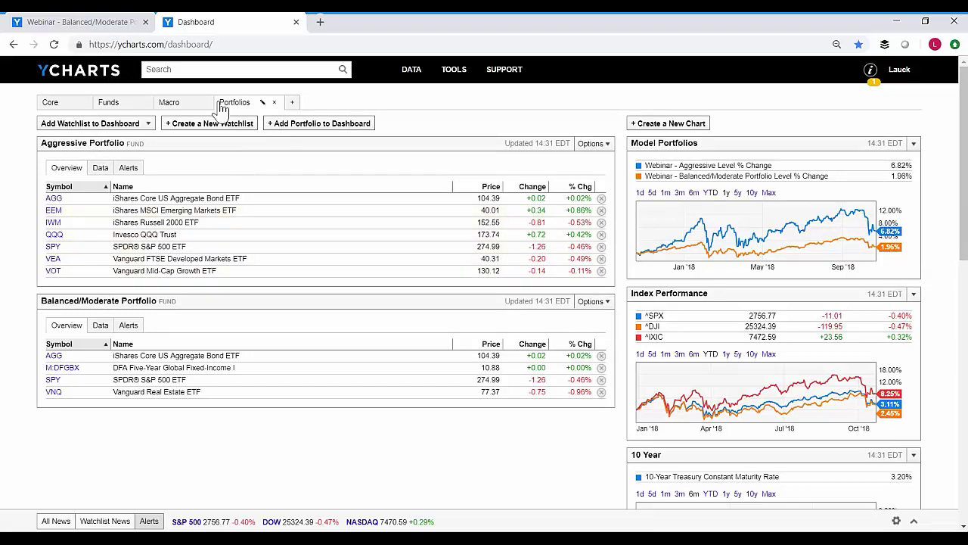
{"action": "left_click", "coordinate": [201, 134]}
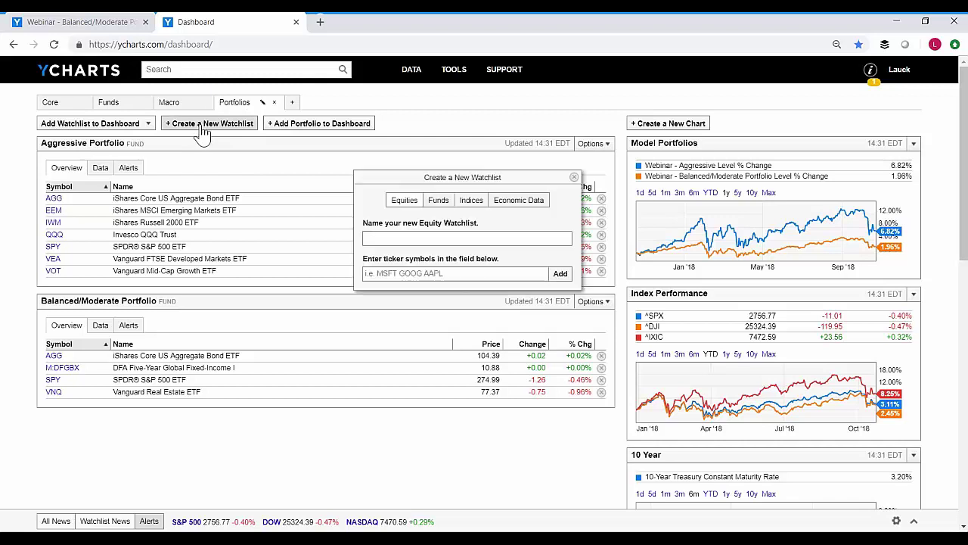
{"action": "left_click", "coordinate": [439, 202]}
{"action": "left_click", "coordinate": [391, 236]}
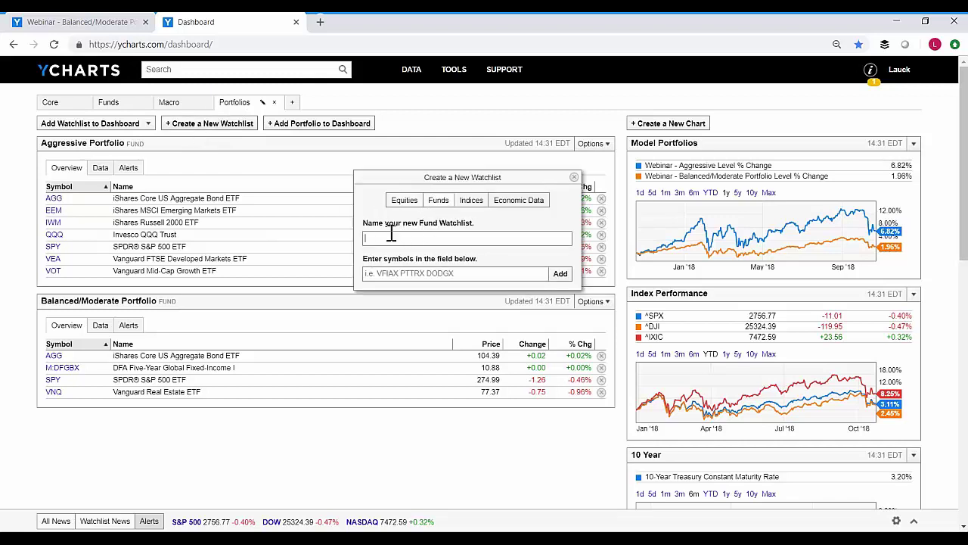
{"action": "type", "text": "Conservative Model"}
{"action": "key", "text": "Tab"}
{"action": "type", "text": "AGG"}
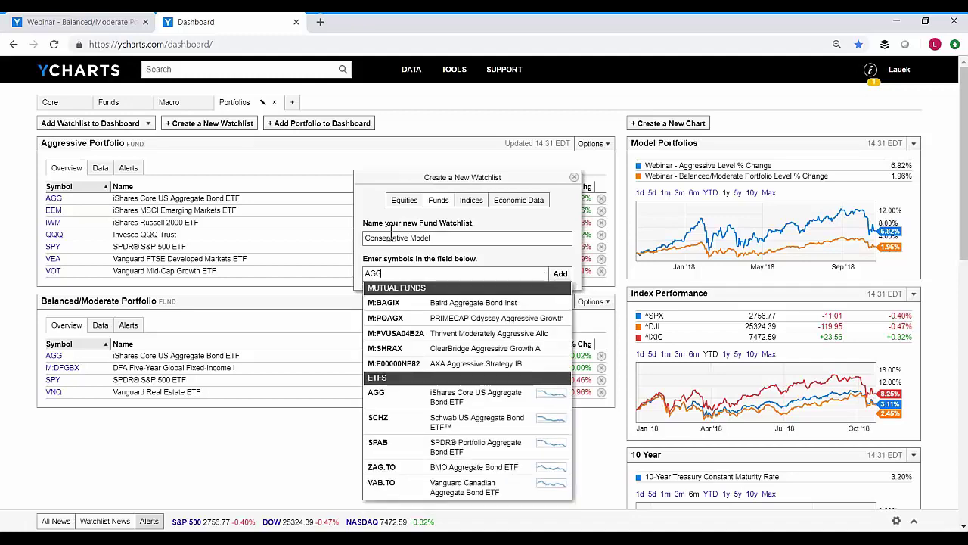
{"action": "type", "text": " TIP TLT"}
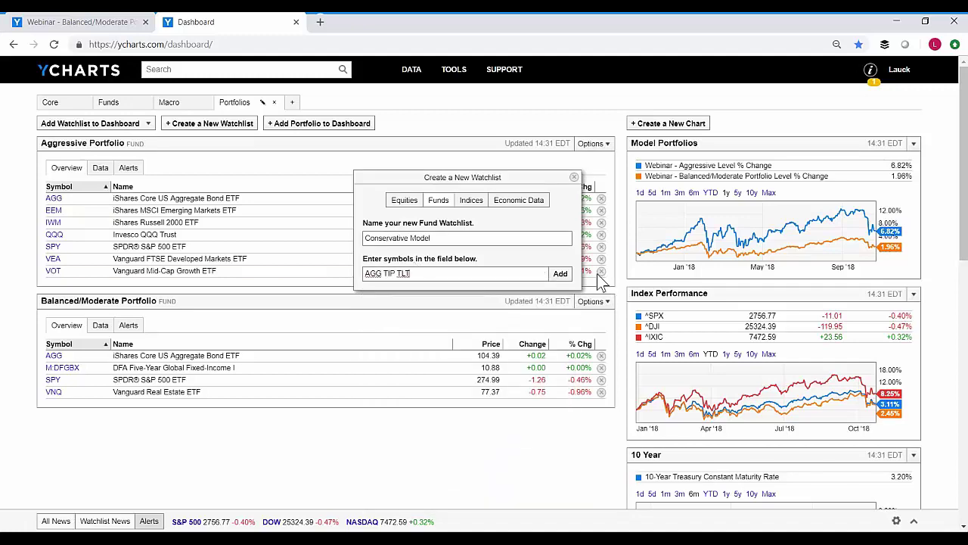
{"action": "key", "text": "Return"}
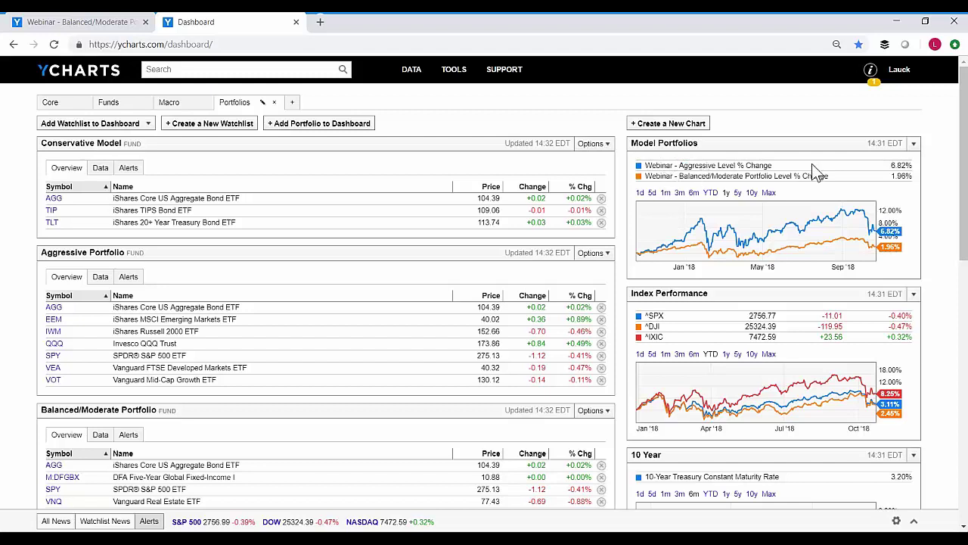
Step: Edit the dashboard's Model Portfolios chart to include Webinar - Conservative (P:2701), and save the chart
{"action": "left_click", "coordinate": [913, 146]}
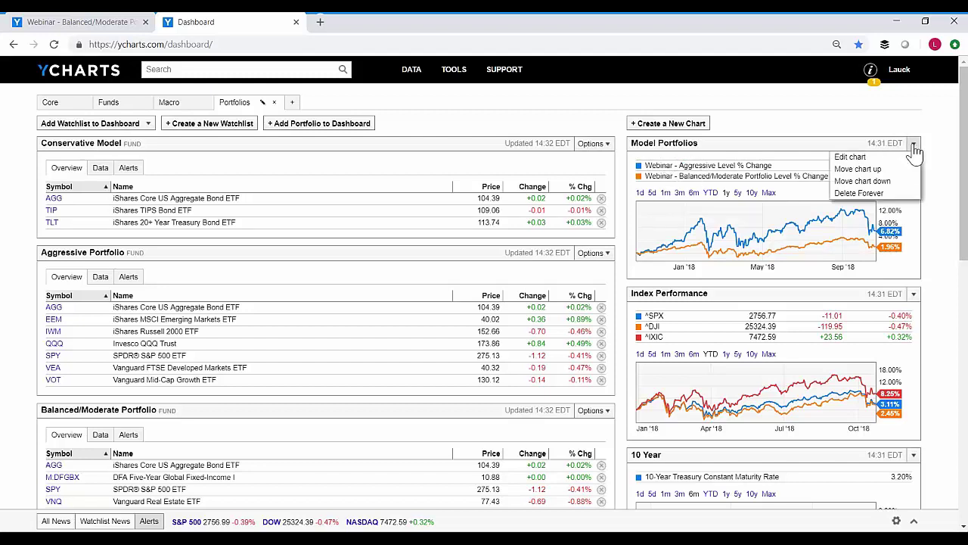
{"action": "left_click", "coordinate": [854, 157]}
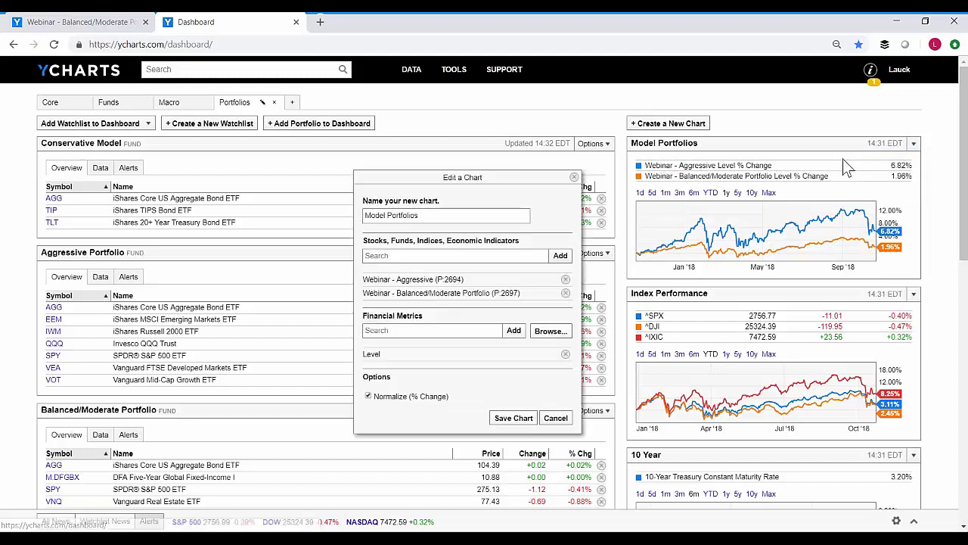
{"action": "left_click", "coordinate": [412, 256]}
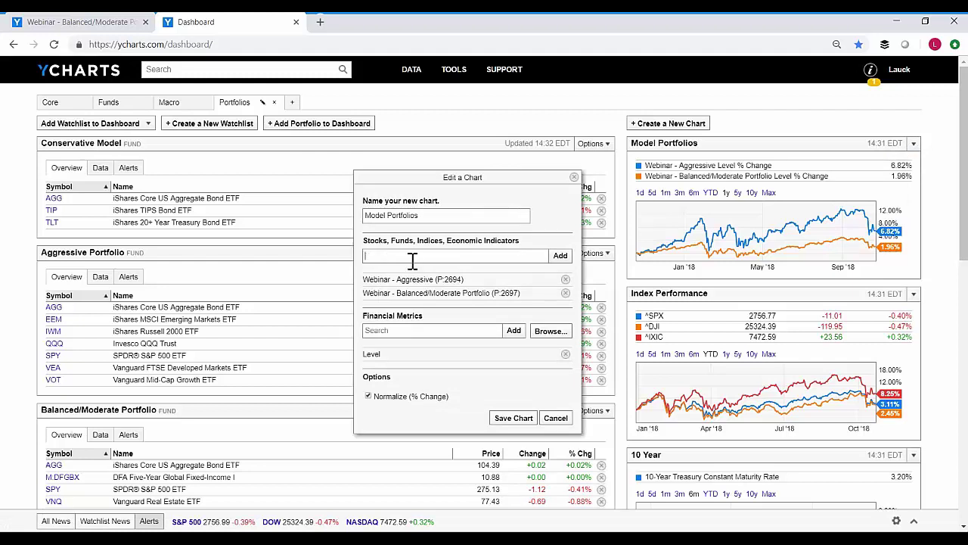
{"action": "type", "text": "conser web"}
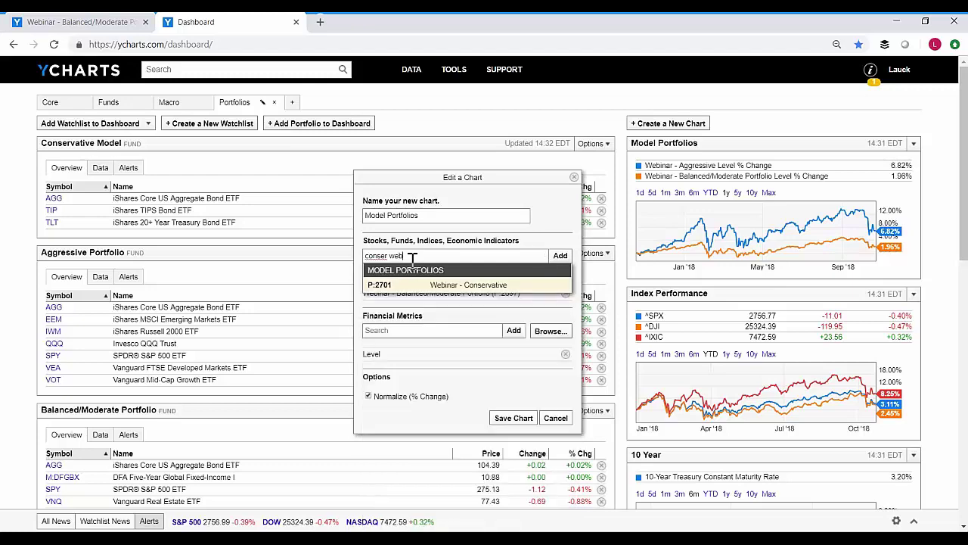
{"action": "left_click", "coordinate": [401, 288]}
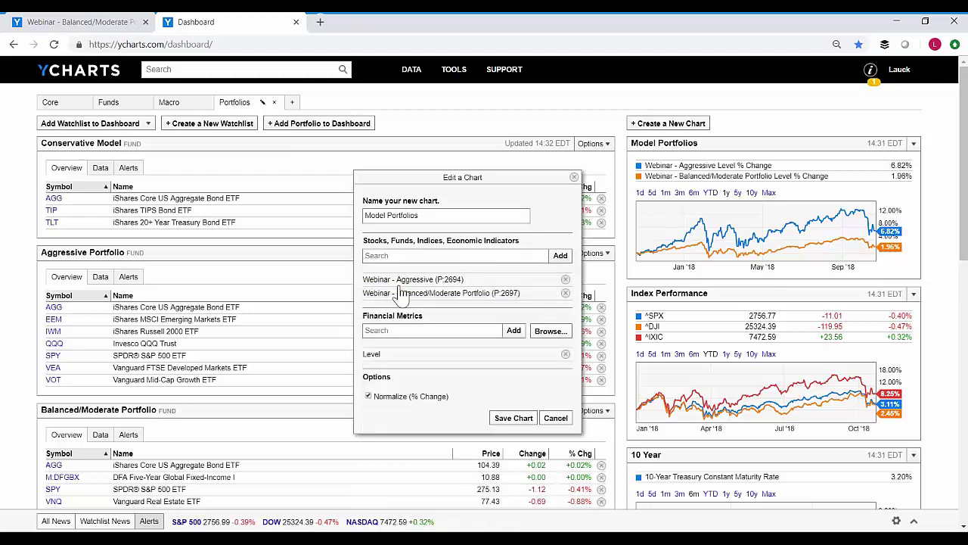
{"action": "left_click", "coordinate": [514, 431]}
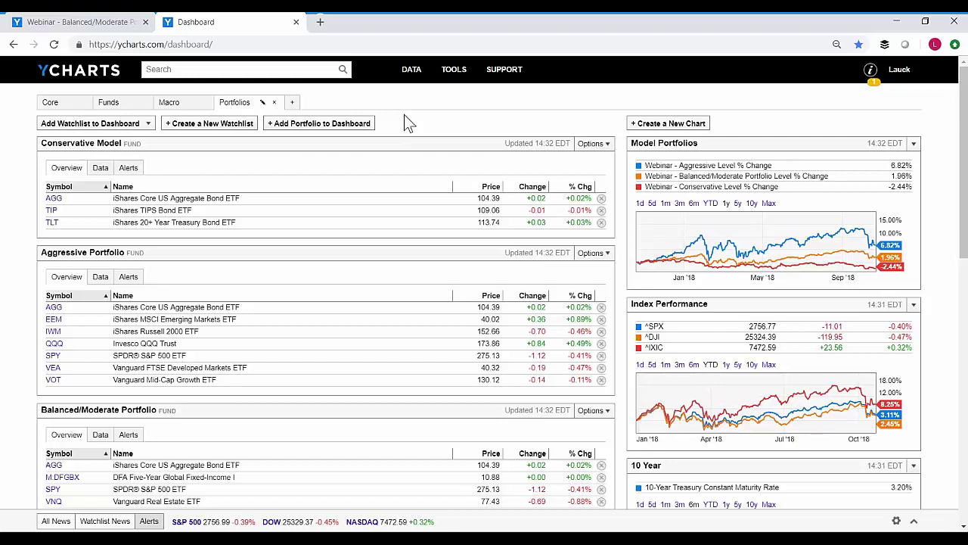
Step: Start a new model portfolio from the model portfolios list and name it 50/50 Benchmark
{"action": "mouse_move", "coordinate": [460, 71]}
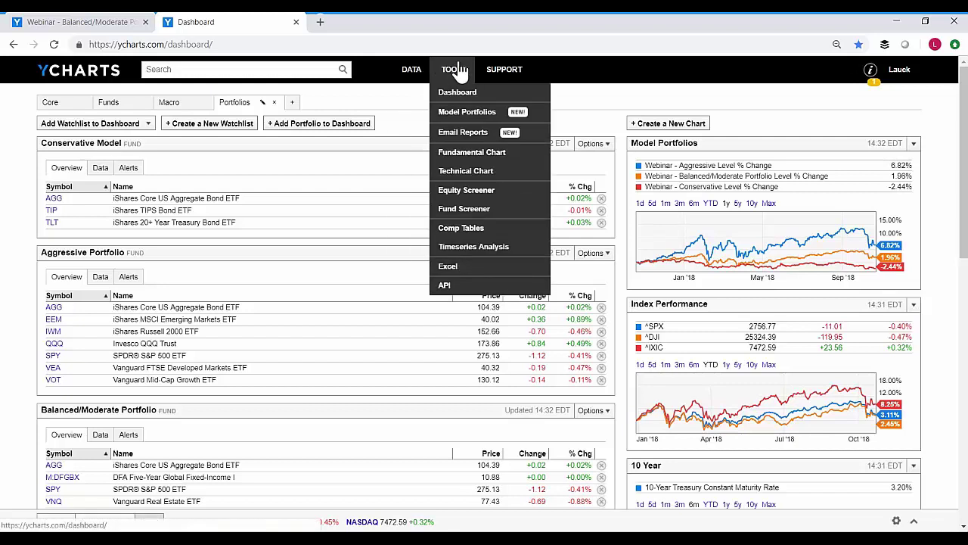
{"action": "left_click", "coordinate": [466, 119]}
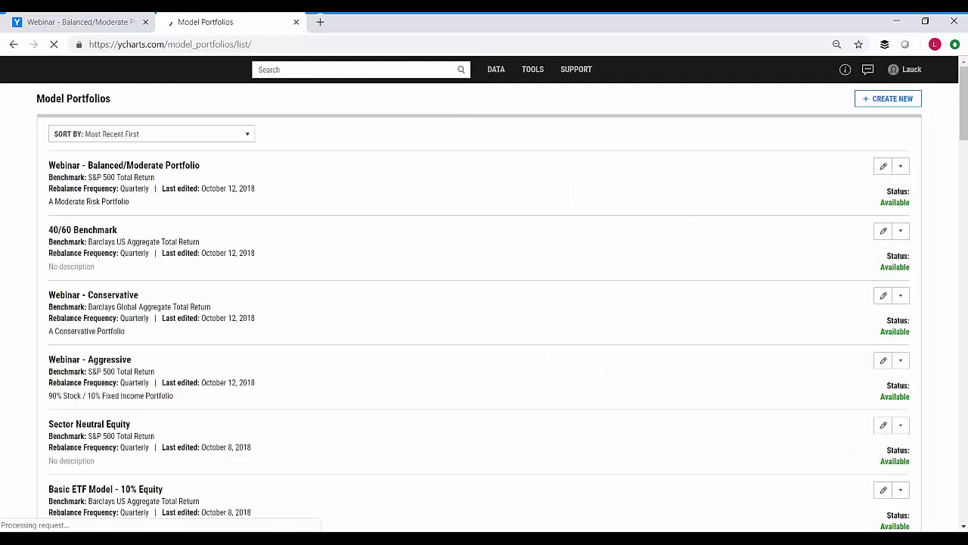
{"action": "left_click", "coordinate": [885, 99]}
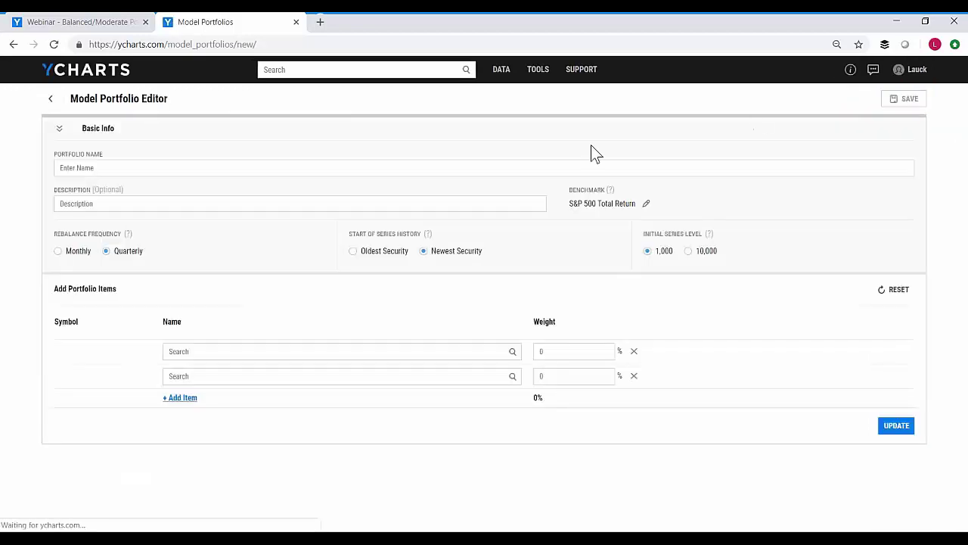
{"action": "left_click", "coordinate": [258, 167]}
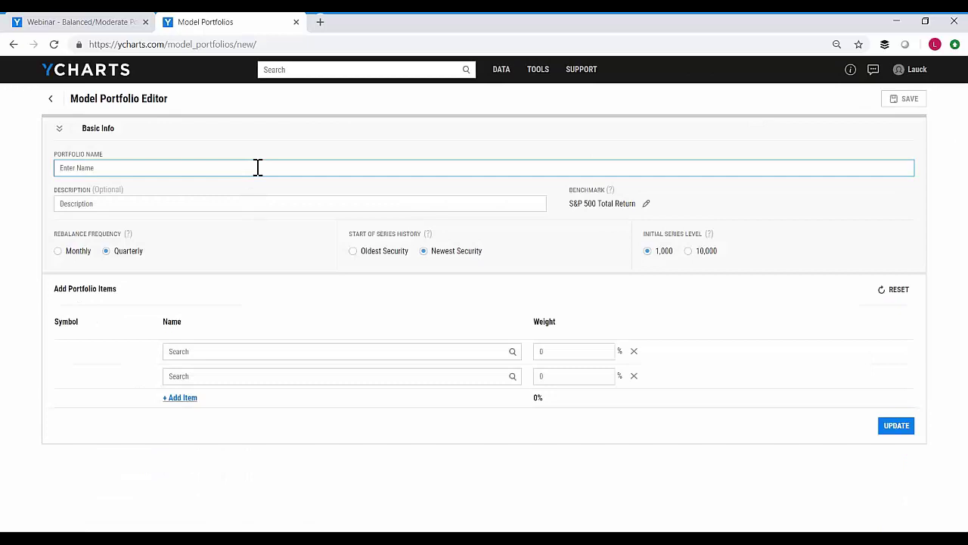
{"action": "type", "text": "50/50 Benchmark"}
Step: Add the S&P 500 index (^SPX) and iShares Core US Aggregate Bond ETF (AGG) as the portfolio's items
{"action": "left_click", "coordinate": [193, 351]}
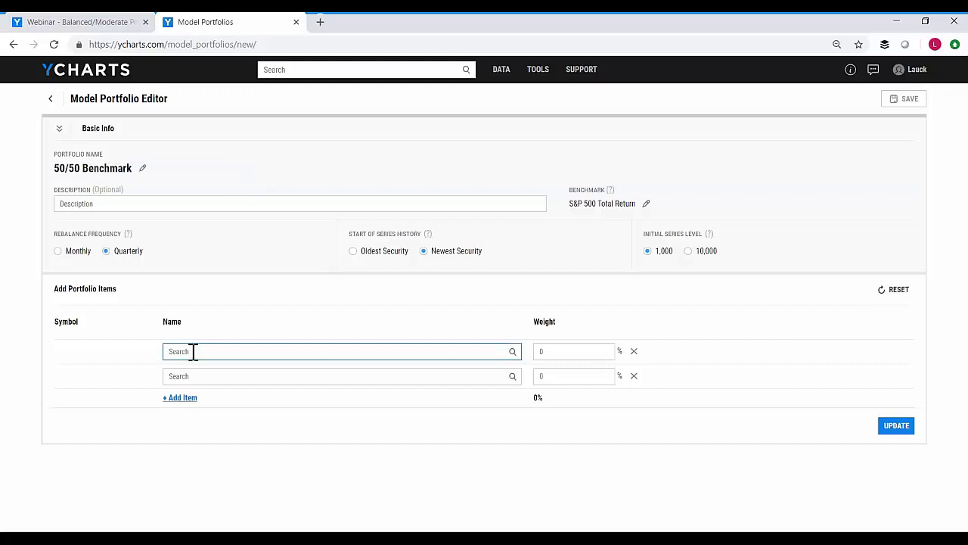
{"action": "type", "text": "spx"}
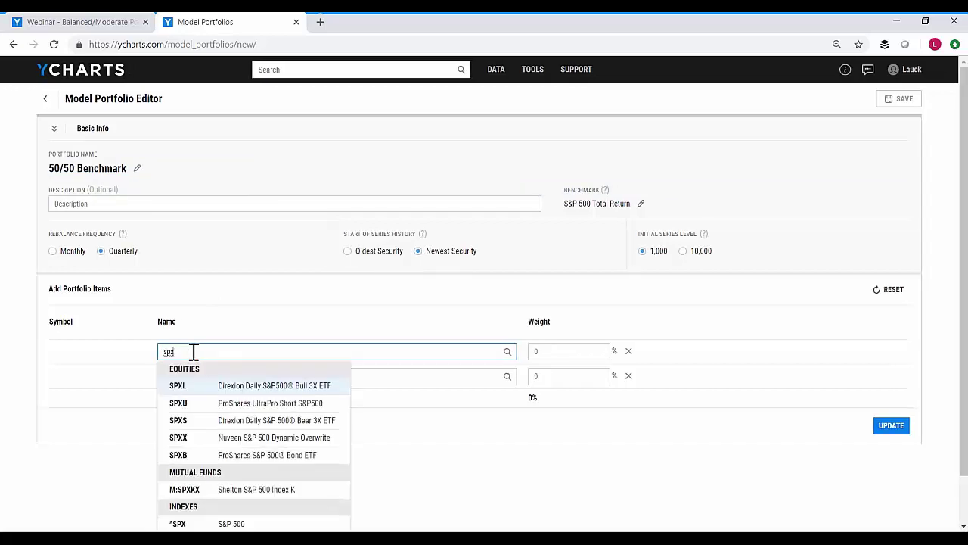
{"action": "left_click", "coordinate": [240, 523]}
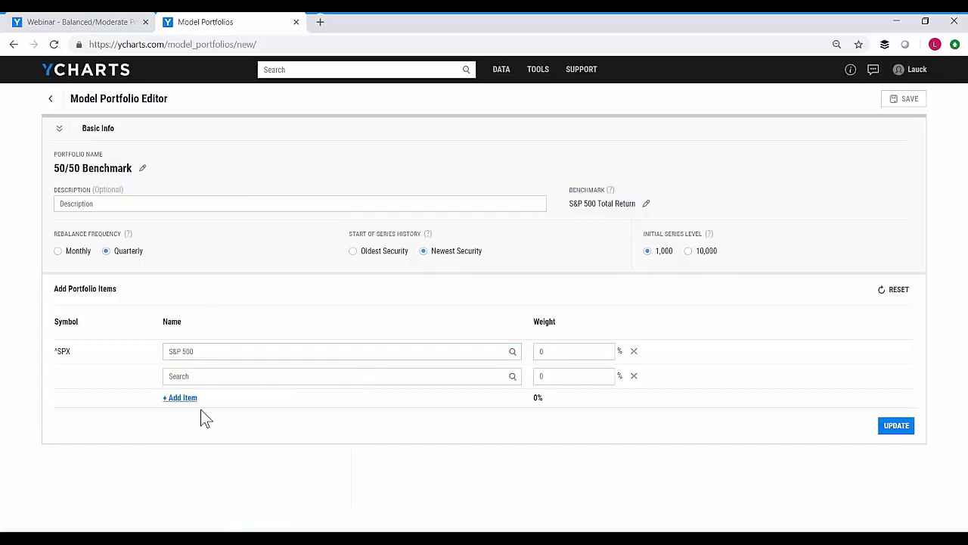
{"action": "left_click", "coordinate": [205, 369]}
{"action": "type", "text": "agg"}
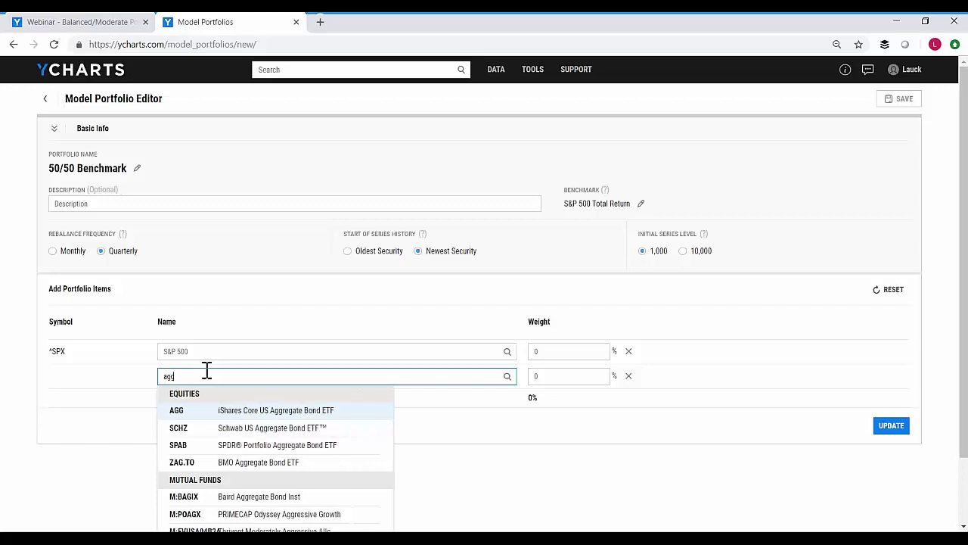
{"action": "left_click", "coordinate": [230, 409]}
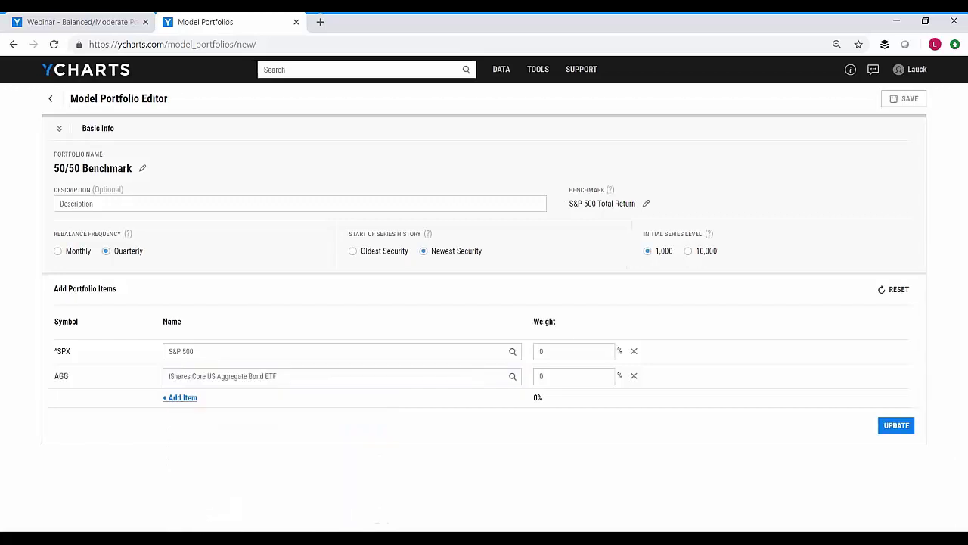
Step: Weight AGG and ^SPX at 50% each, update the portfolio items, and try to save the portfolio
{"action": "left_click", "coordinate": [566, 374]}
{"action": "type", "text": "5"}
{"action": "left_click", "coordinate": [538, 351]}
{"action": "type", "text": "5"}
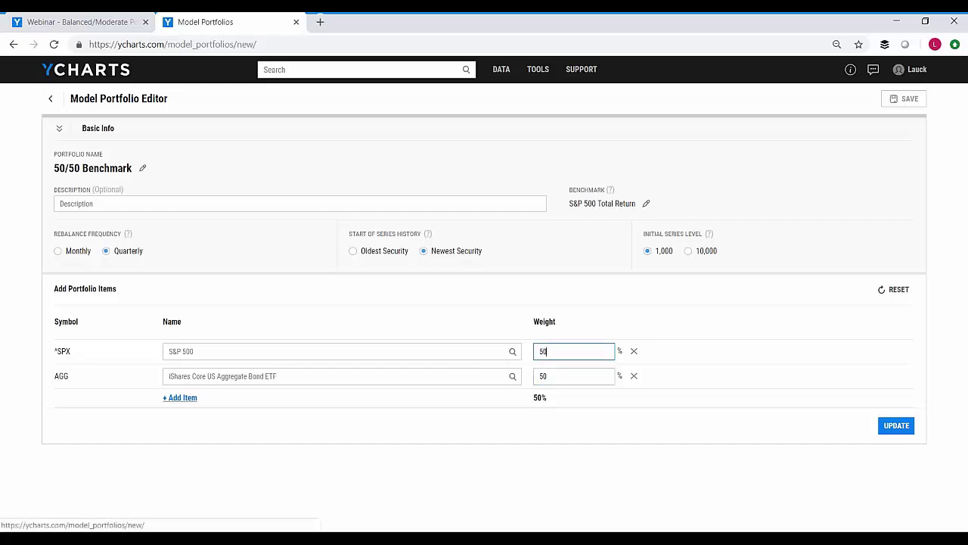
{"action": "left_click", "coordinate": [900, 428]}
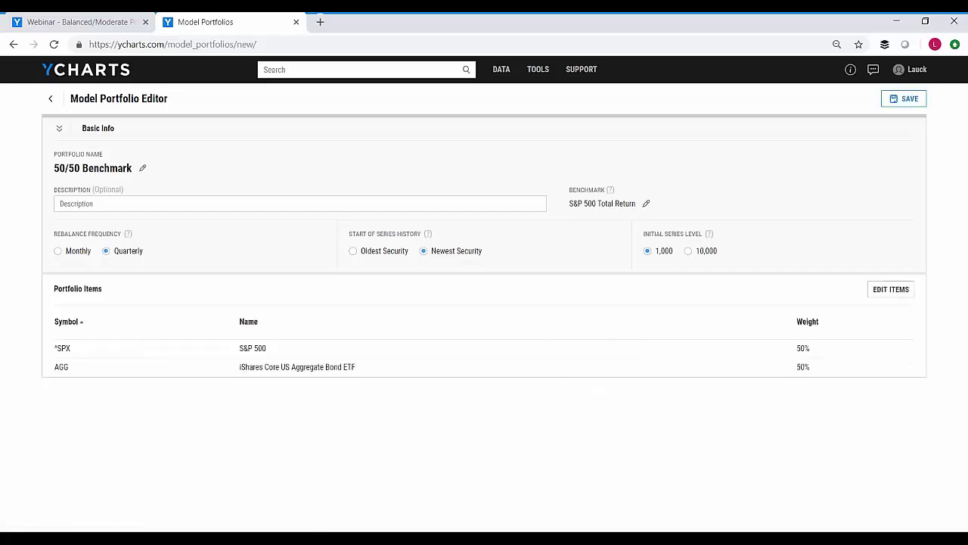
{"action": "left_click", "coordinate": [903, 101]}
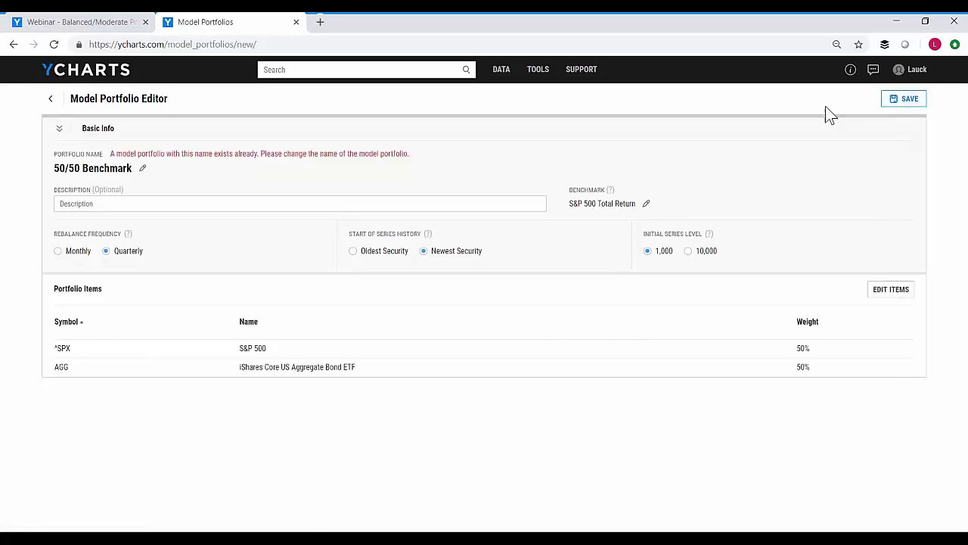
Step: Search for the existing 50/50 Benchmark model portfolio (P:1480) and open its quote page, discarding the unsaved portfolio draft
{"action": "left_click", "coordinate": [330, 71]}
{"action": "type", "text": "50"}
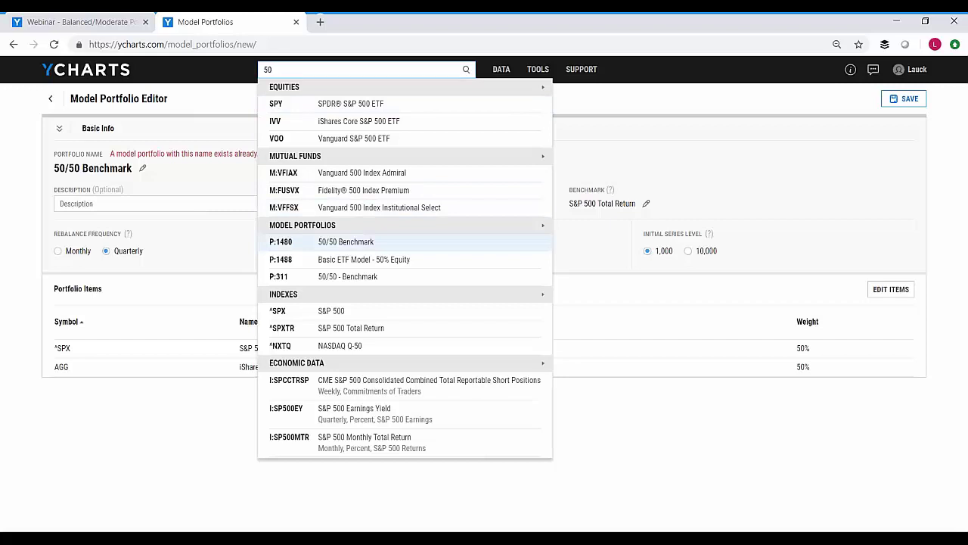
{"action": "key", "text": "Return"}
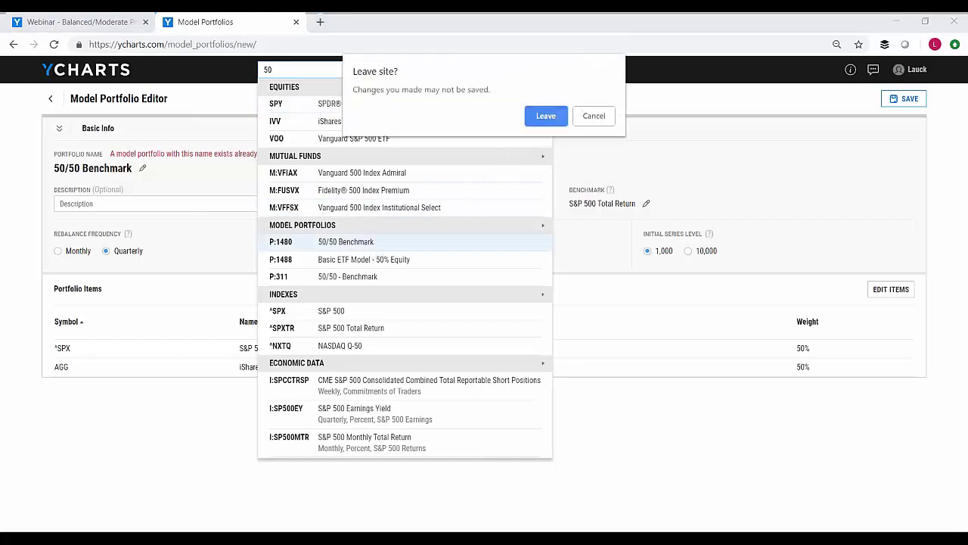
{"action": "left_click", "coordinate": [558, 118]}
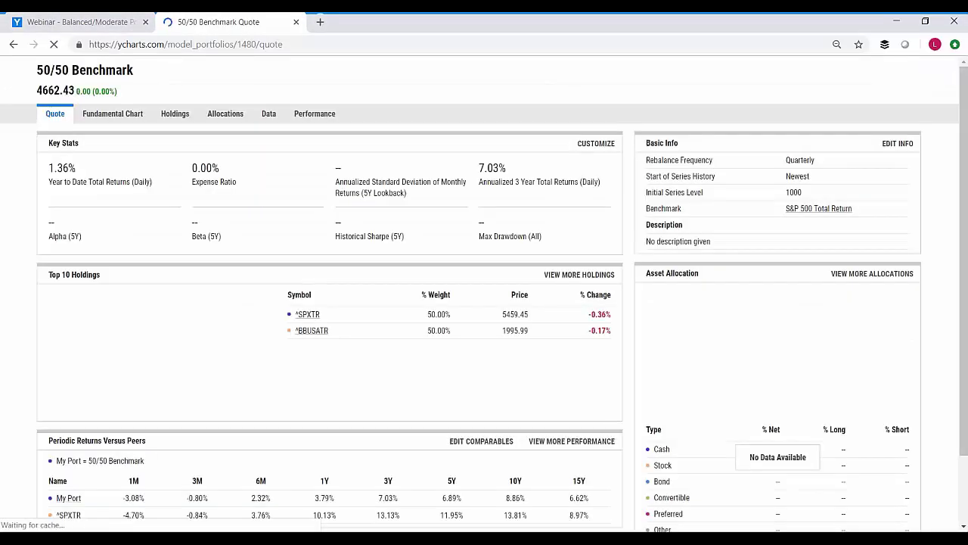